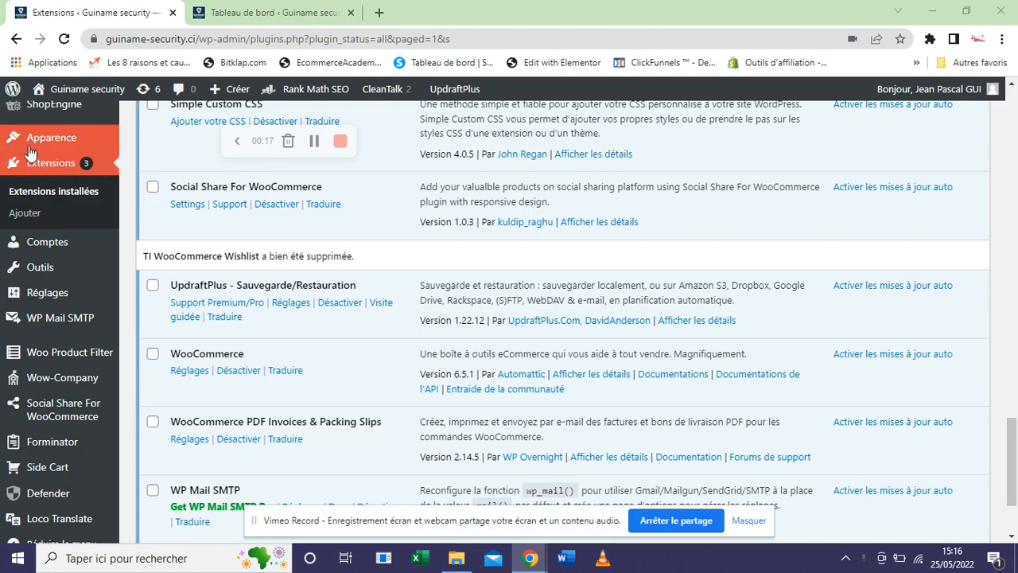
Search the plugins available to add for "woocommerce wishlist".
click(69, 223)
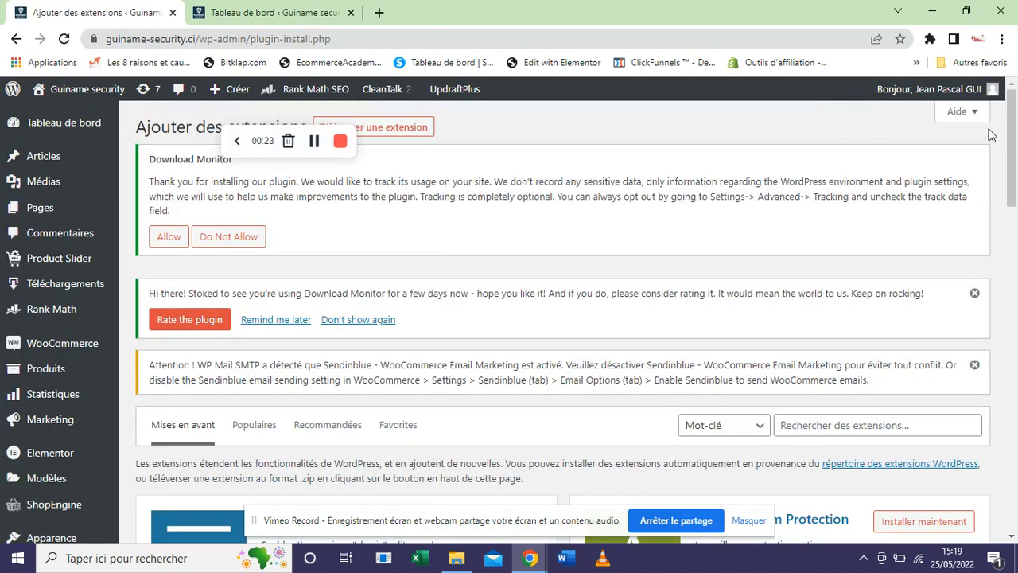
scroll(852, 195, down, 3)
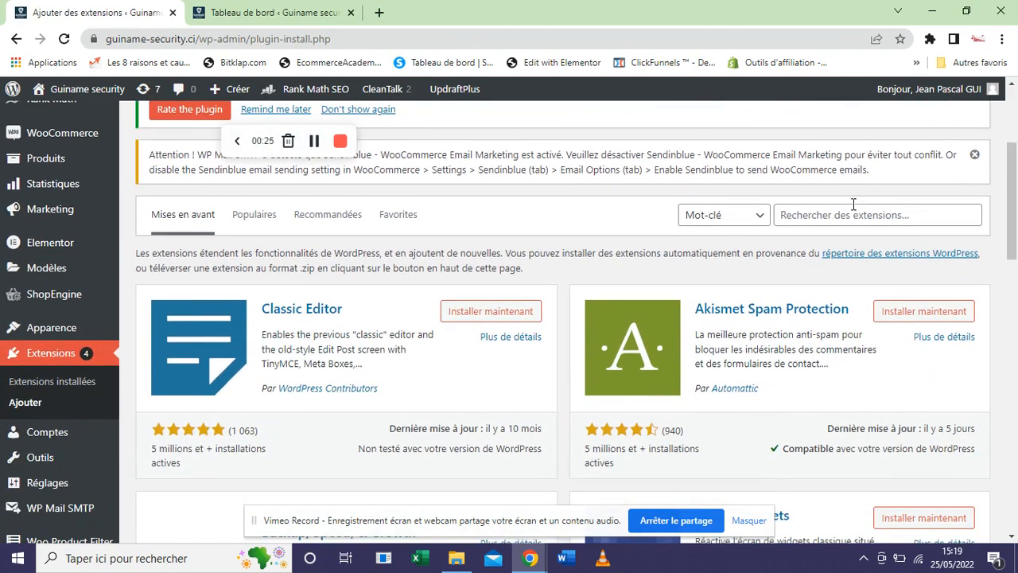
click(853, 208)
text(wo)
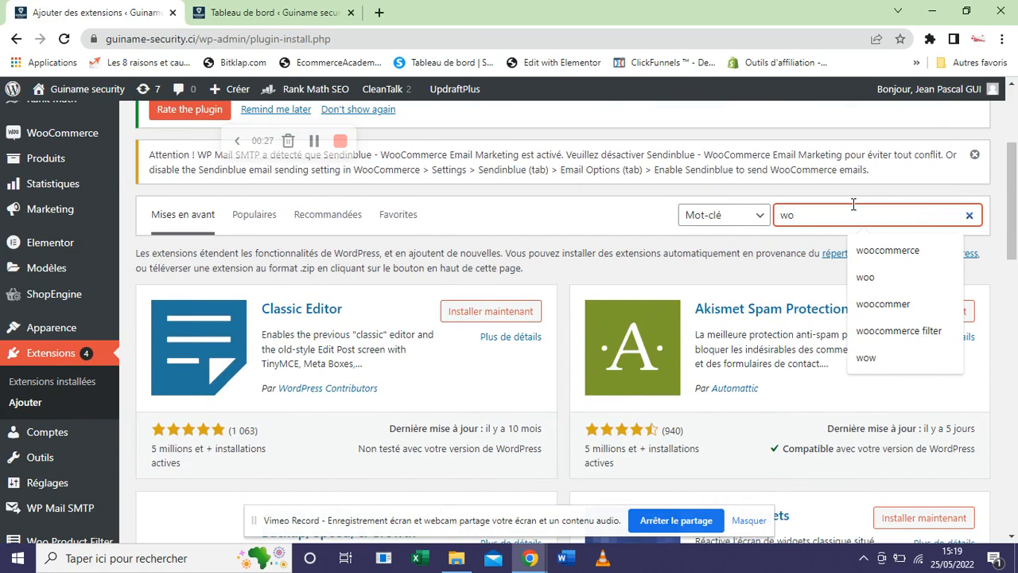
text(co)
key(BackSpace)
text(ocommerce whishlist)
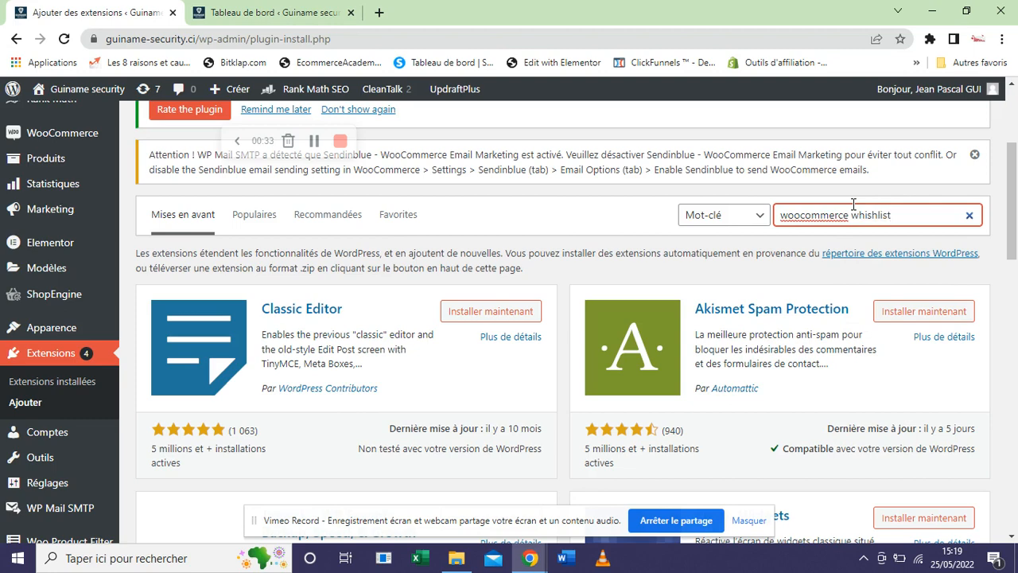
click(314, 141)
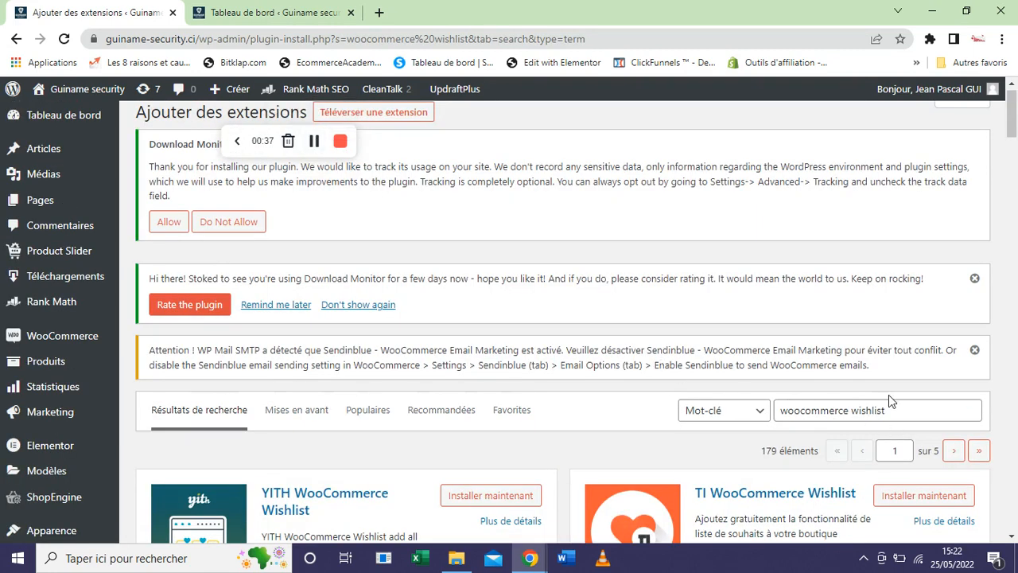
Install the TI WooCommerce Wishlist plugin from the search results and activate it.
scroll(732, 231, down, 3)
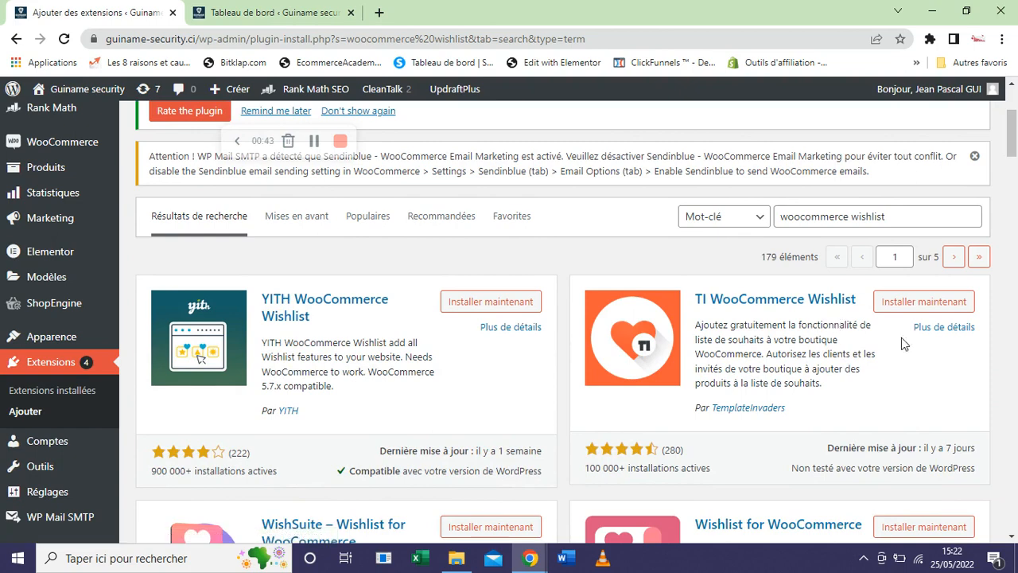
click(971, 301)
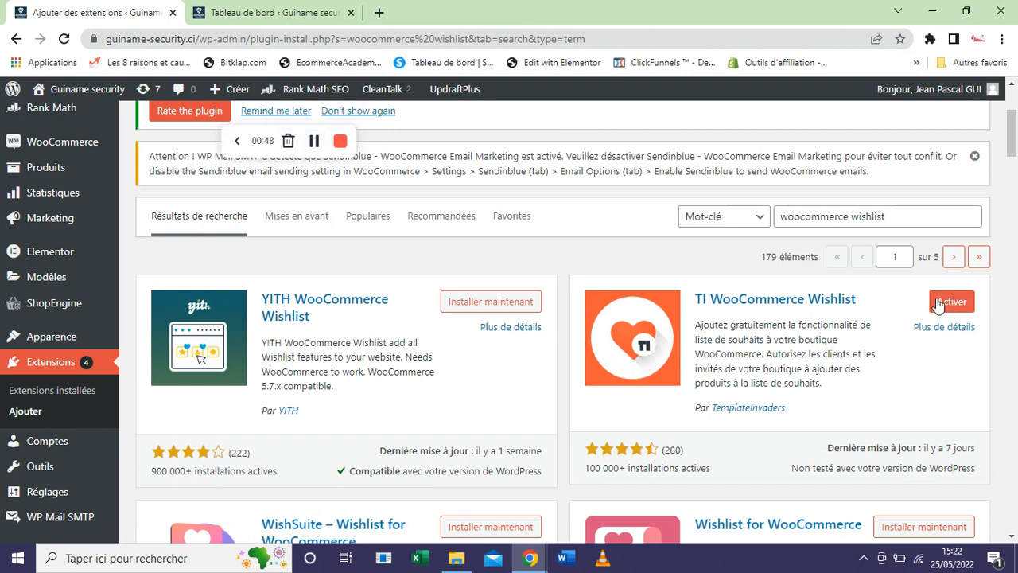
click(946, 302)
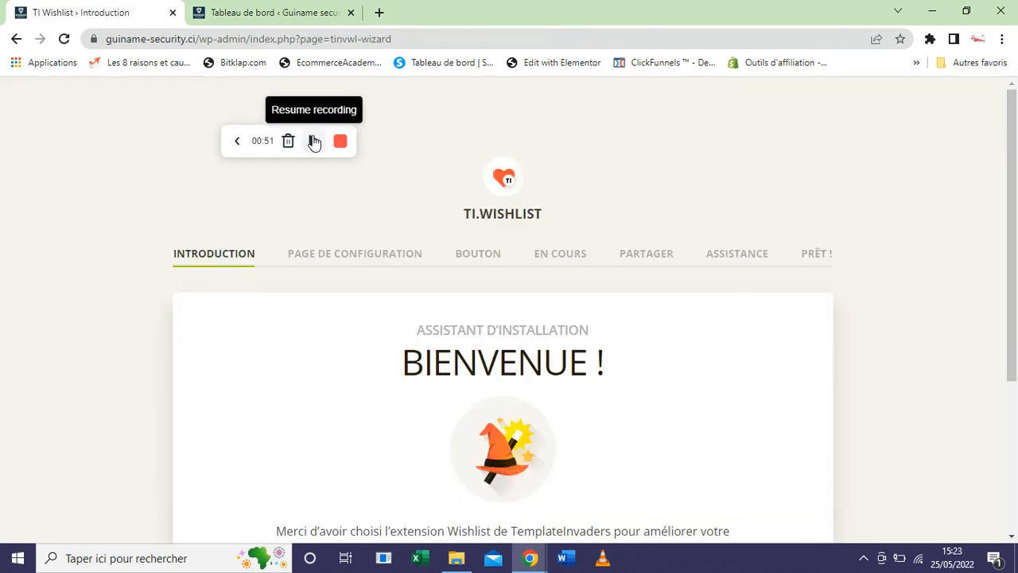
Start the wishlist setup wizard and submit its page configuration with the default wishlist named "Ma liste de souhait".
drag(1016, 224, 1017, 374)
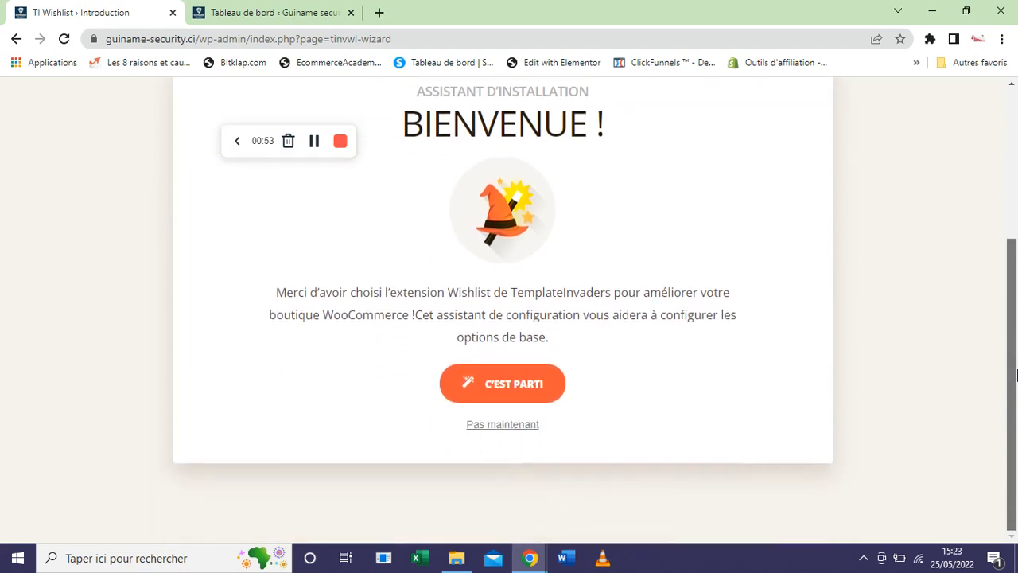
click(503, 395)
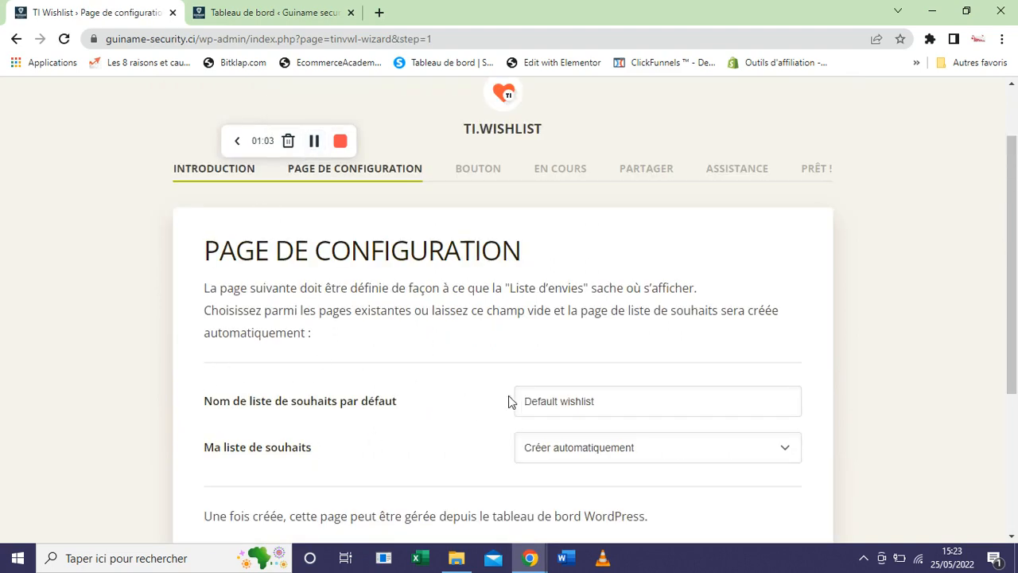
click(557, 401)
key(ctrl+a)
text(M)
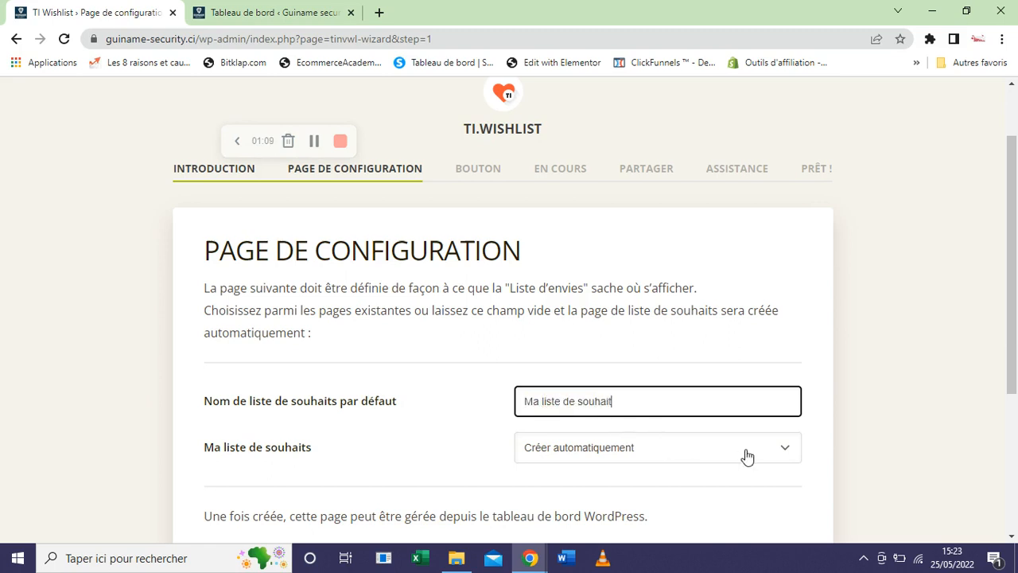
scroll(889, 418, down, 3)
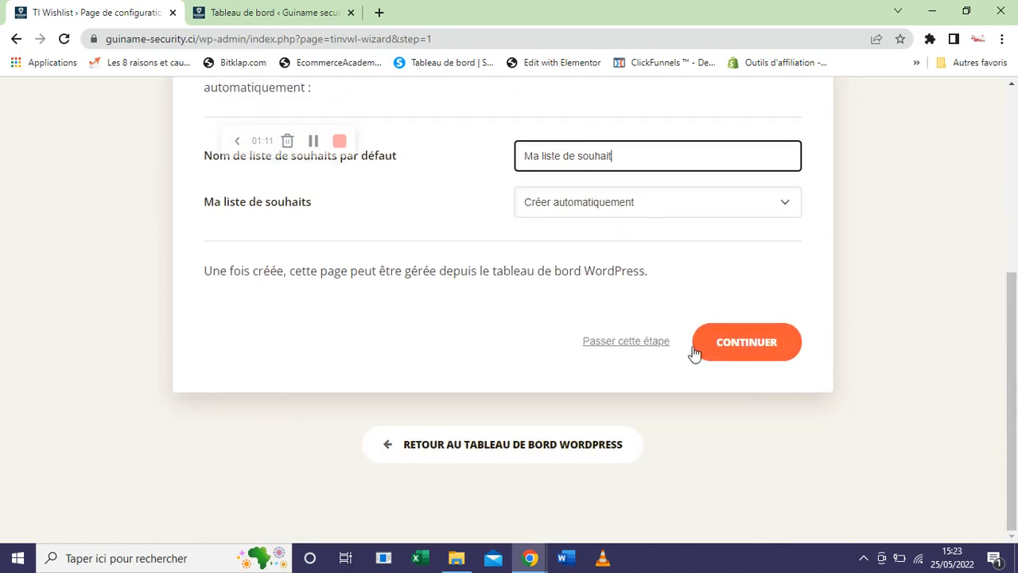
click(732, 351)
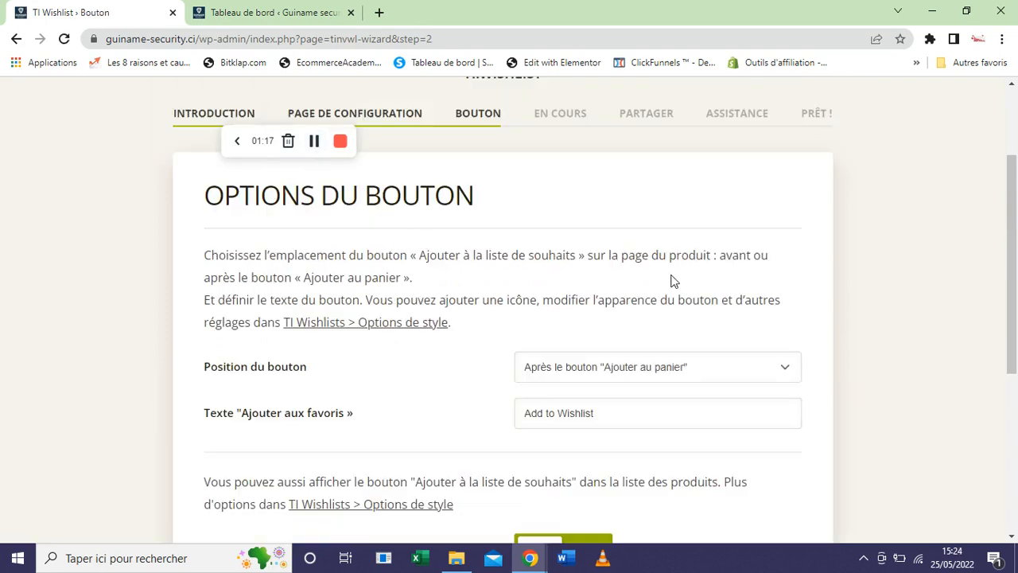
Keep the button position after "Ajouter au panier" and set the product page's wishlist button text to "Ajouter aux favoris".
mouse_move(1017, 241)
mouse_down()
mouse_move(1017, 198)
mouse_move(1017, 249)
mouse_up()
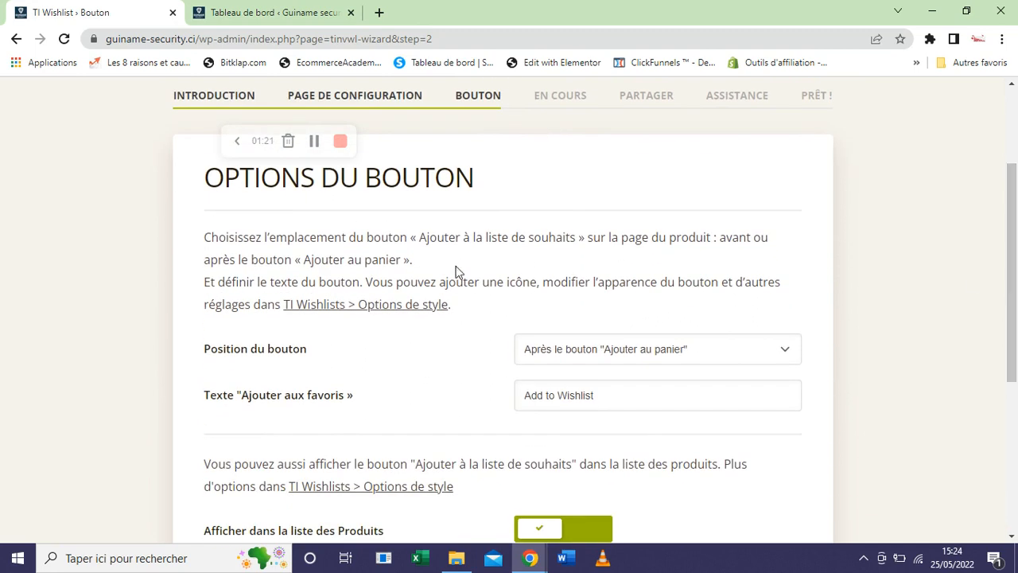
click(646, 362)
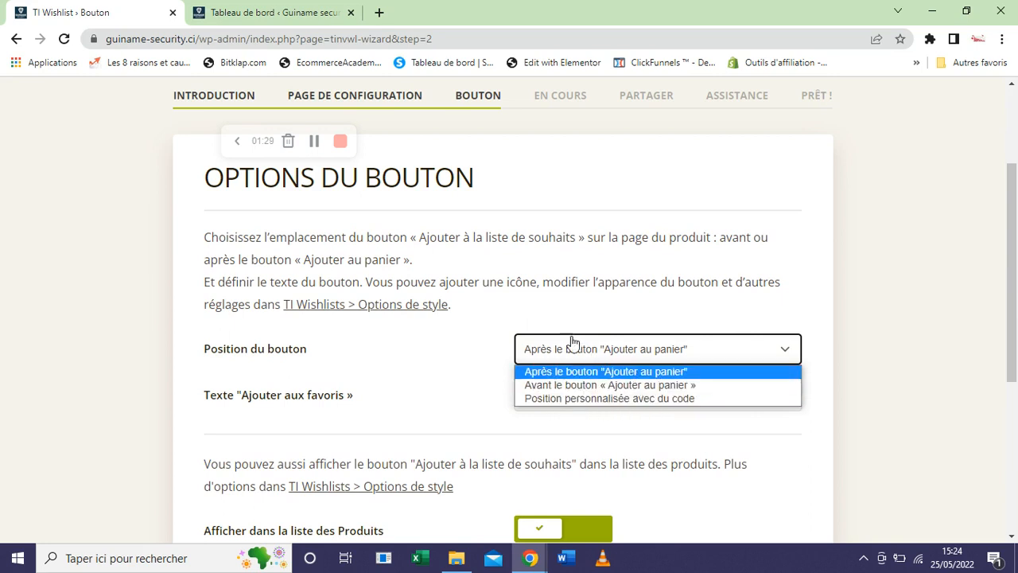
click(595, 303)
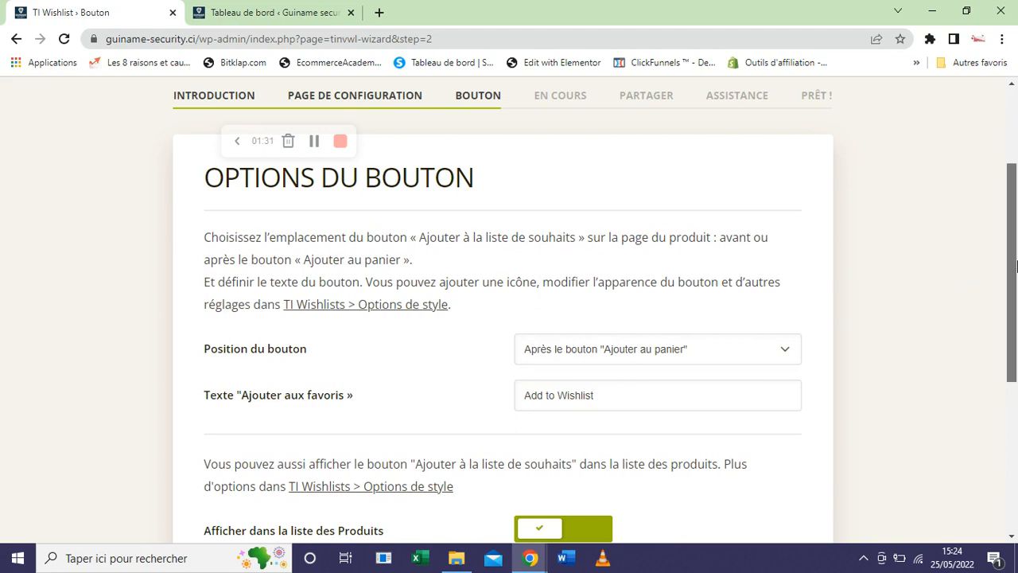
scroll(449, 316, down, 1)
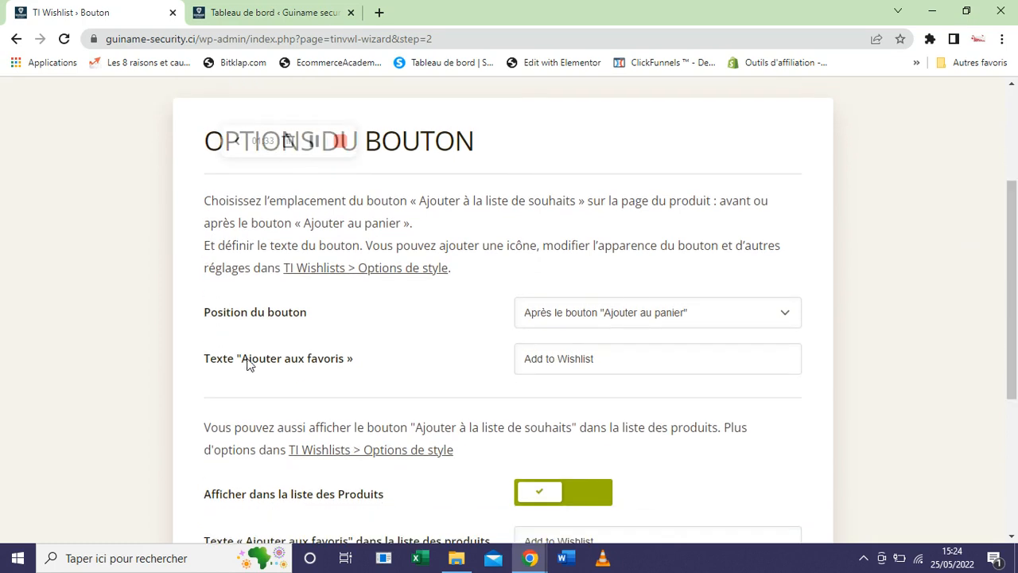
drag(634, 353, 523, 352)
text(q)
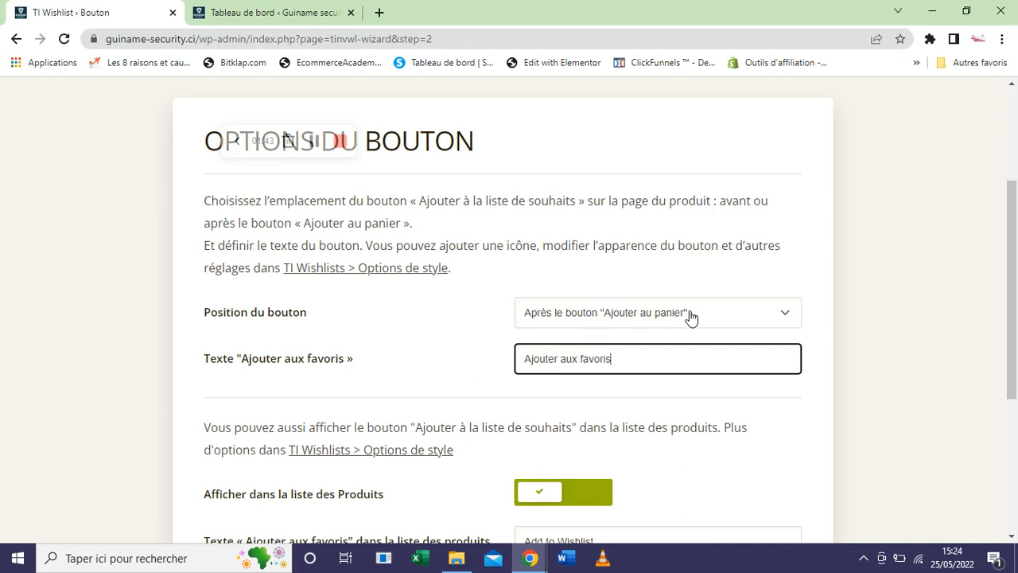
click(915, 307)
Reuse "Ajouter aux favoris" as the wishlist button text in the product list and submit the button options.
drag(1014, 310, 1014, 395)
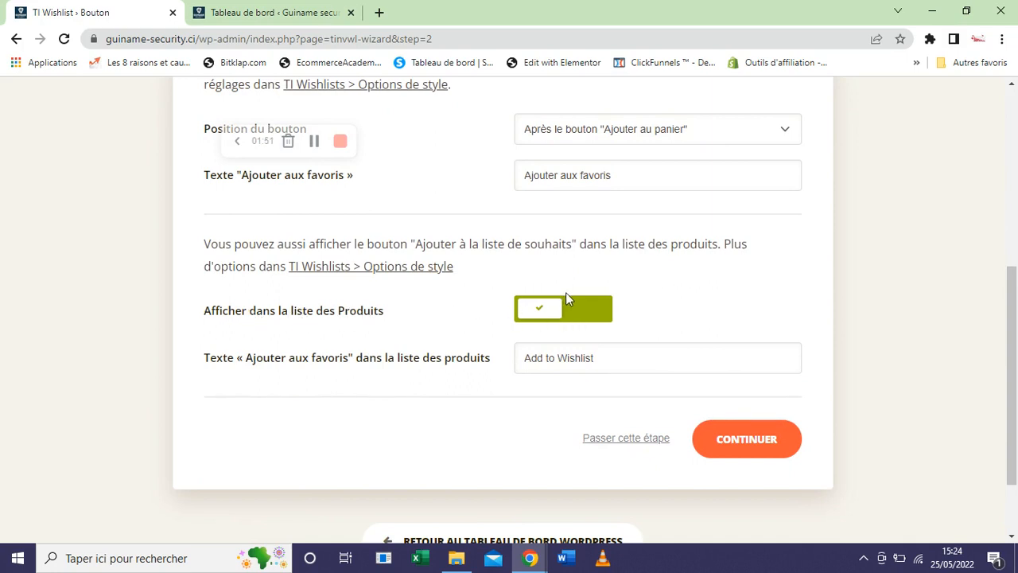
drag(197, 355, 262, 371)
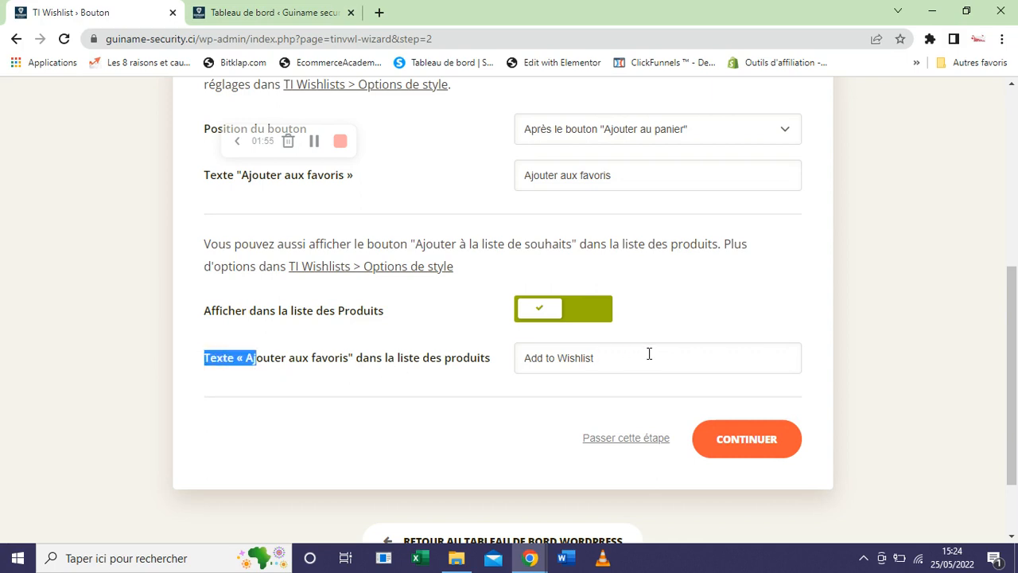
click(619, 175)
key(ctrl+a)
key(ctrl+c)
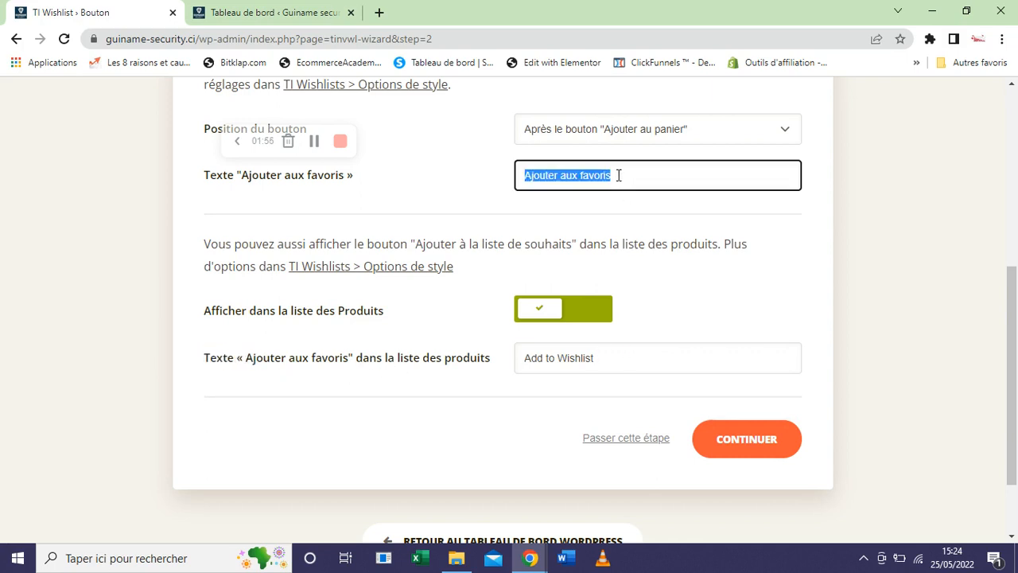
click(631, 358)
key(ctrl+a)
key(ctrl+v)
click(747, 380)
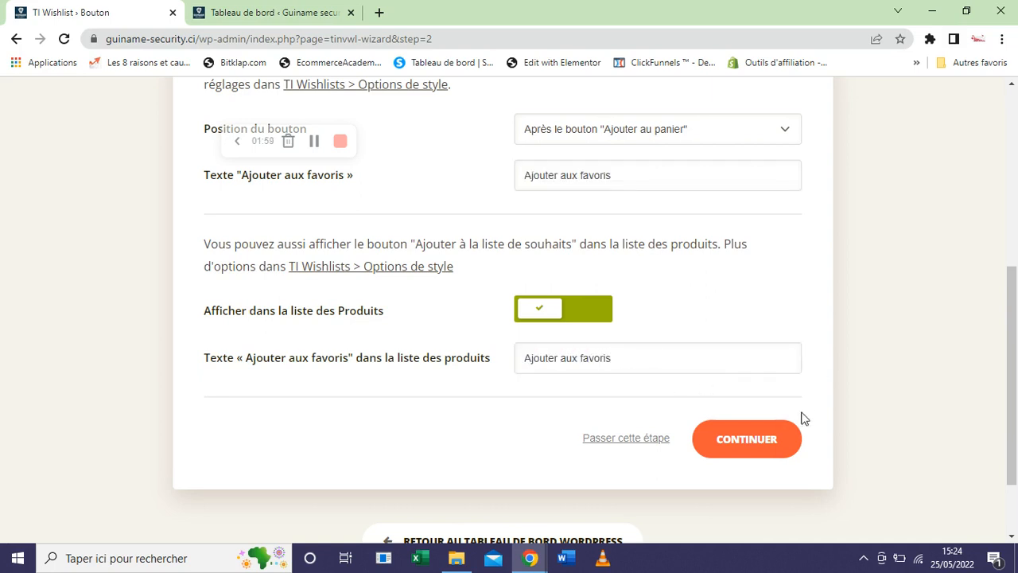
drag(1015, 400, 1012, 413)
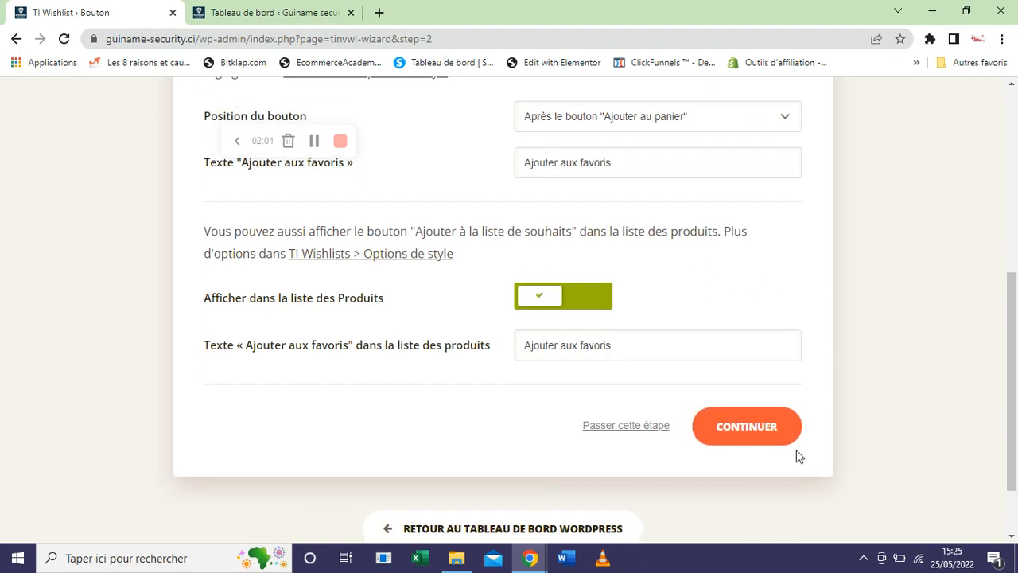
click(749, 426)
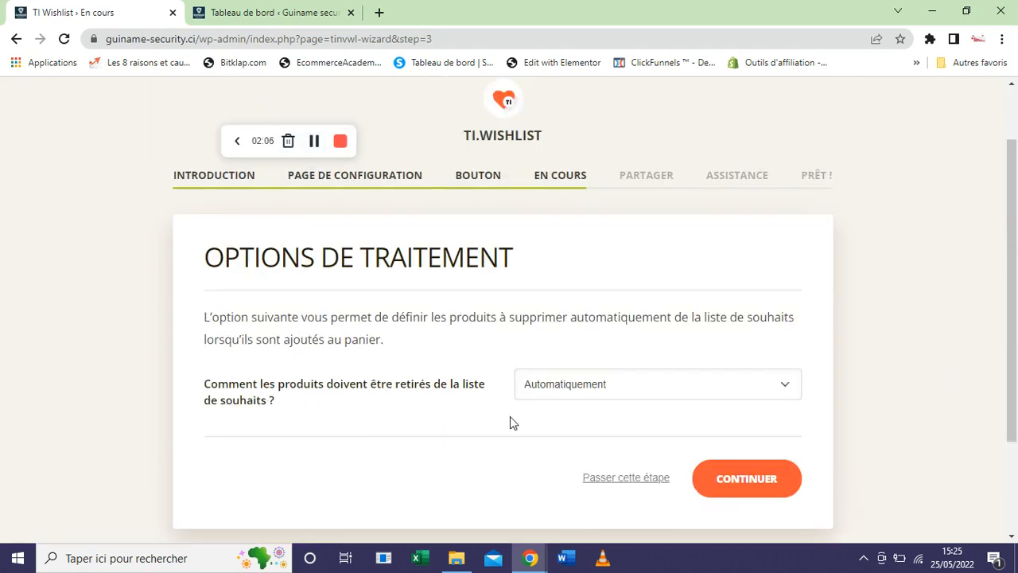
Set how products are removed from the wishlist to "Manuel" and submit the processing options.
click(599, 396)
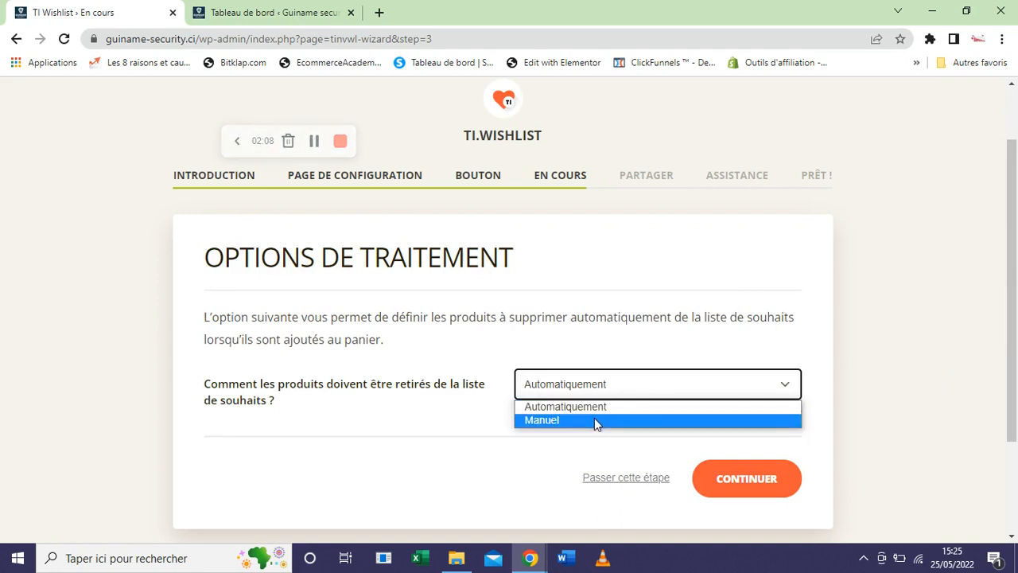
click(573, 318)
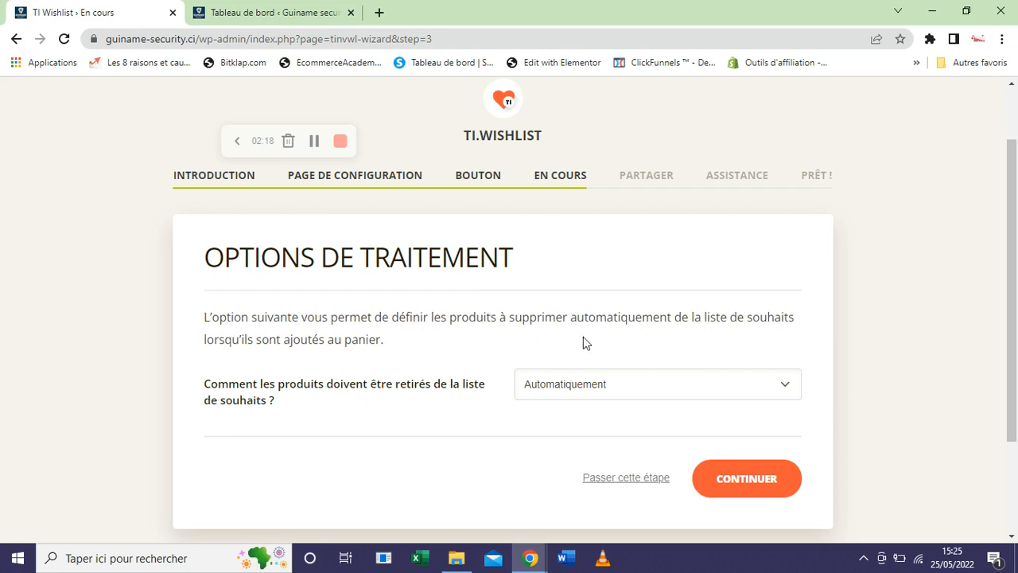
click(723, 389)
click(713, 422)
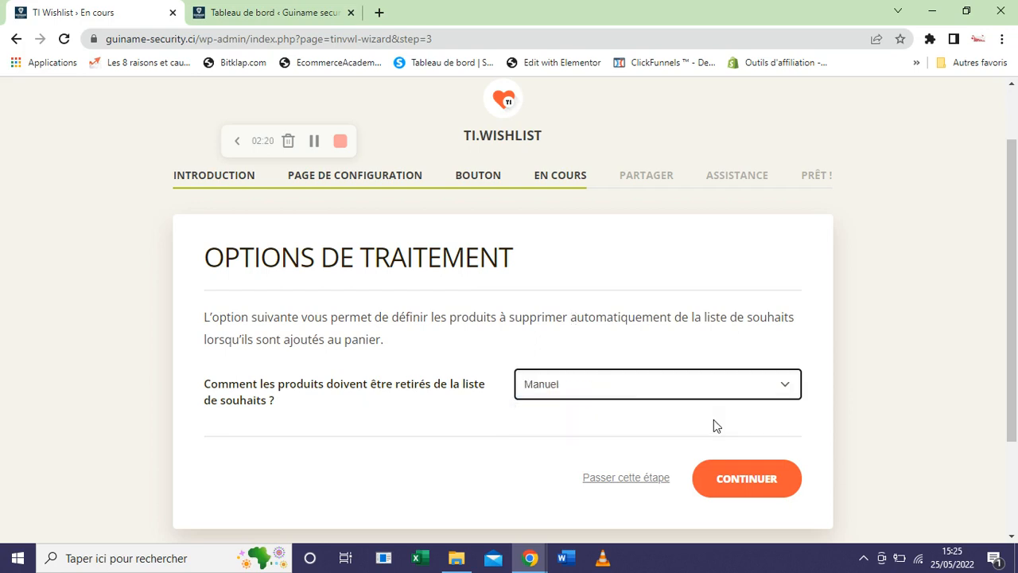
click(634, 389)
click(789, 345)
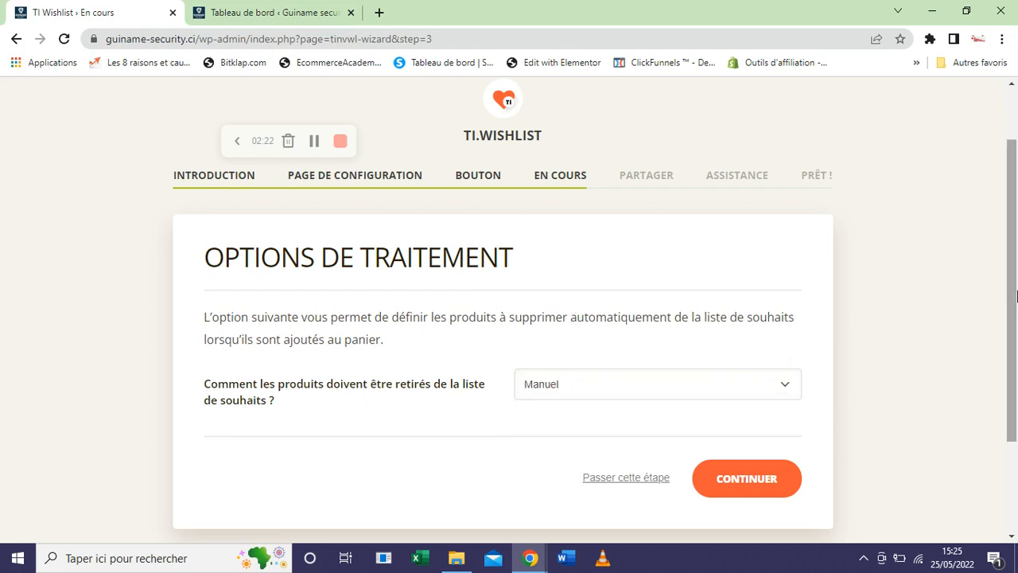
scroll(1016, 296, down, 2)
click(761, 382)
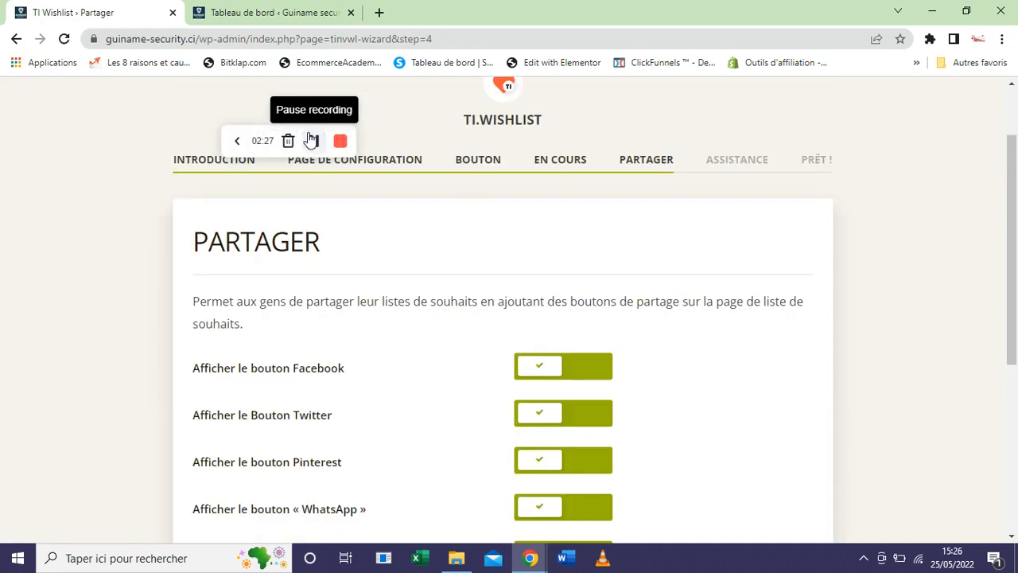
Keep all the sharing buttons enabled, from Facebook to email, and submit the sharing options.
drag(1016, 251, 1016, 308)
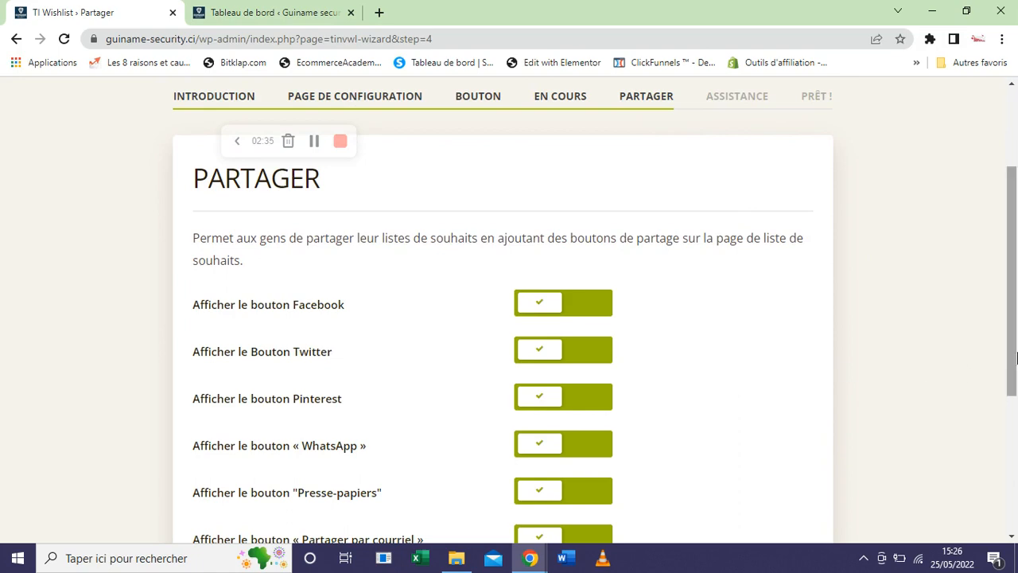
drag(1016, 355, 1016, 397)
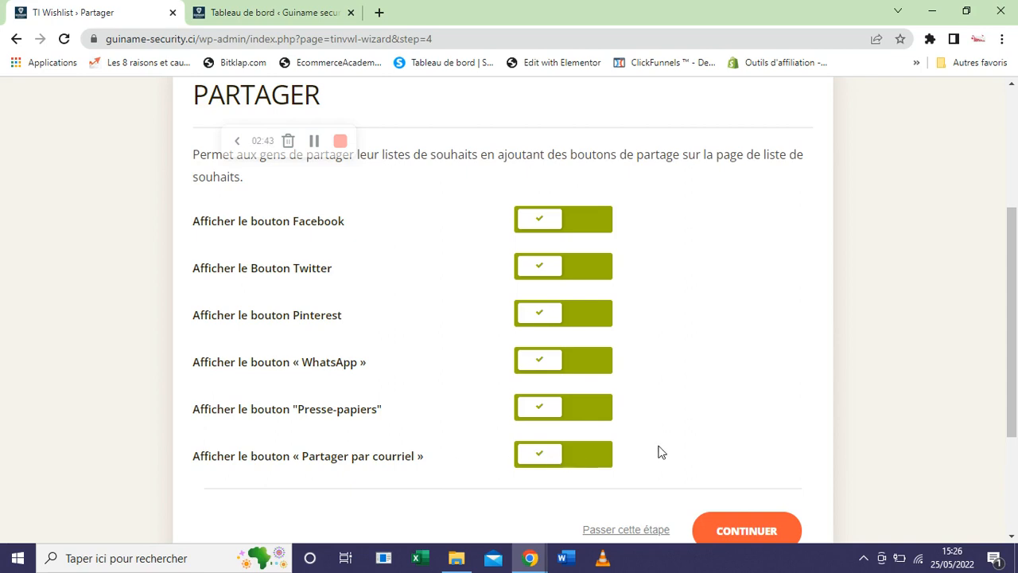
drag(1016, 368, 1016, 427)
click(771, 407)
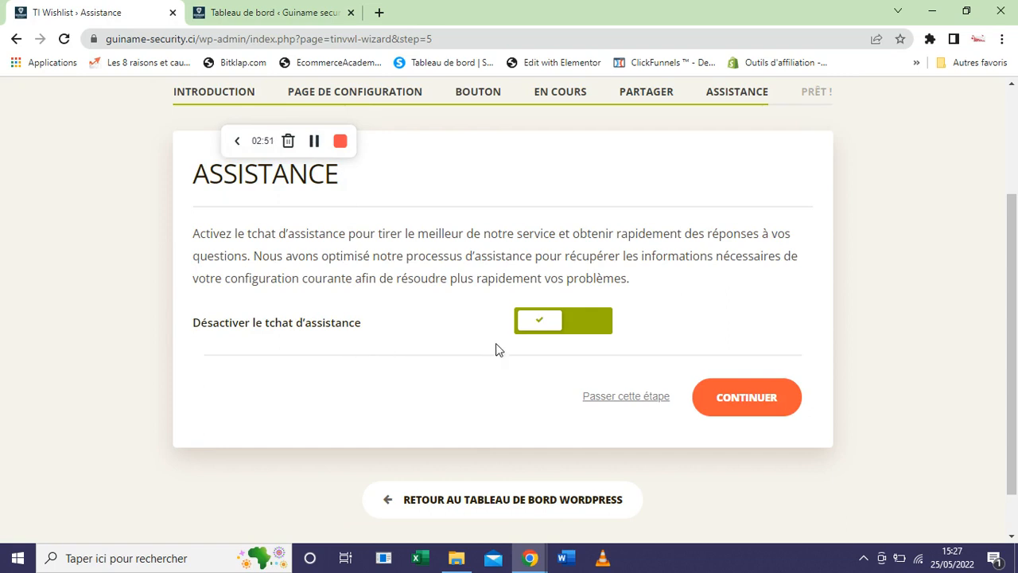
Finish the wizard with the support chat option left as is, and open the wishlist plugin's general settings.
click(740, 406)
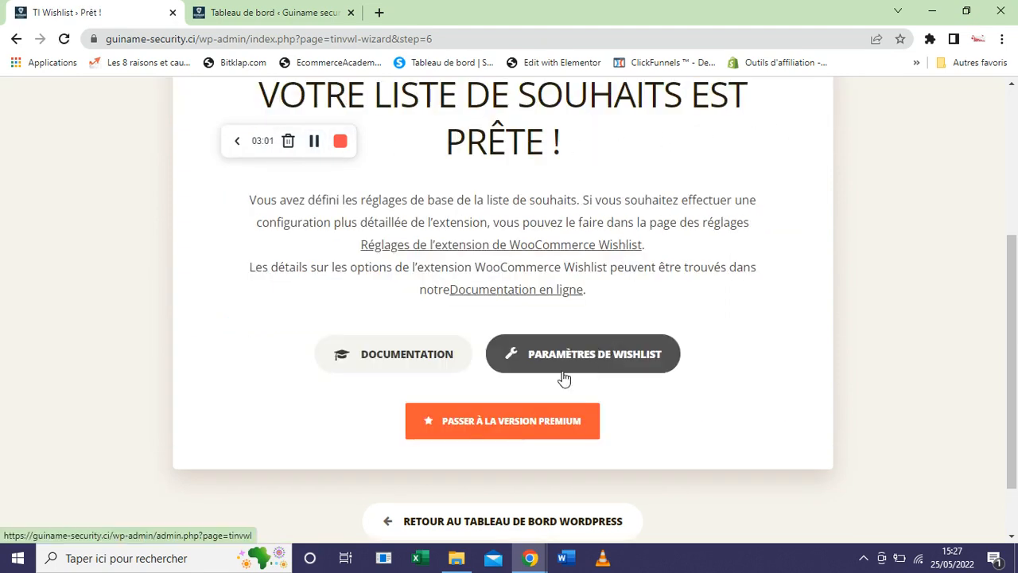
click(589, 364)
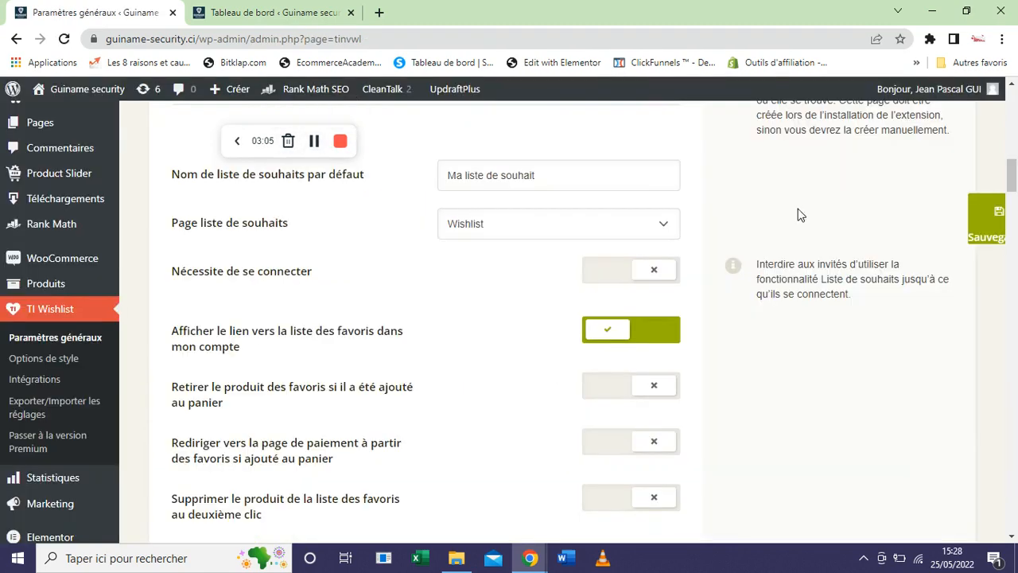
mouse_move(1017, 181)
mouse_down()
mouse_move(1017, 166)
mouse_move(1017, 176)
mouse_up()
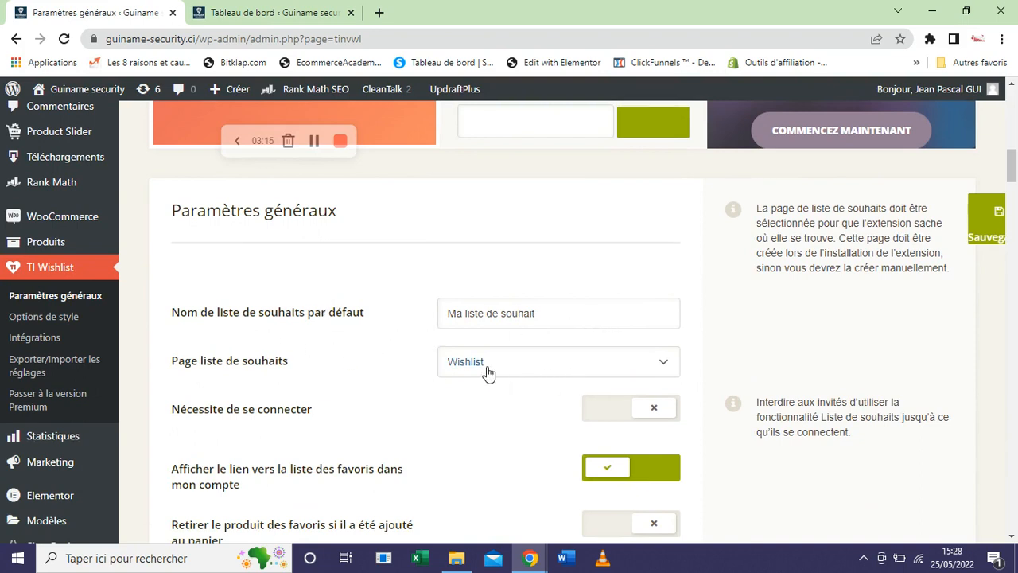
Examine the wishlist page choices and the login and account-link options in the general settings.
click(530, 372)
click(518, 370)
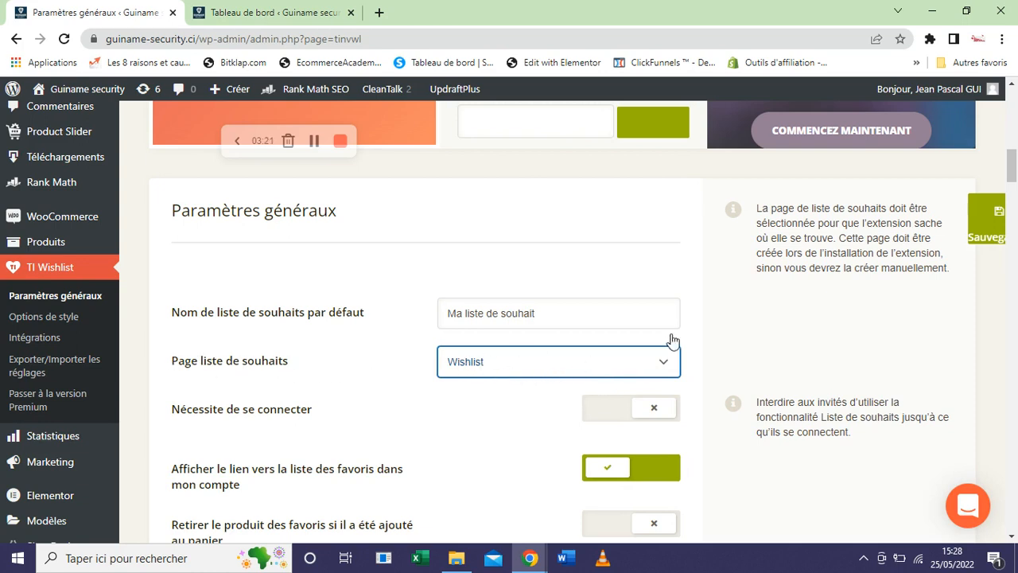
scroll(1017, 191, up, 3)
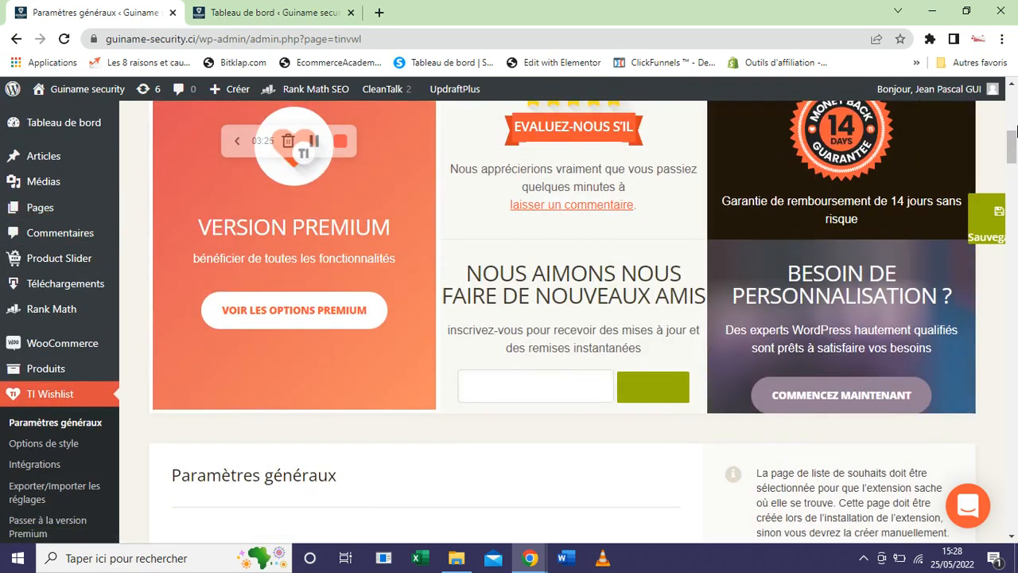
scroll(1017, 151, down, 3)
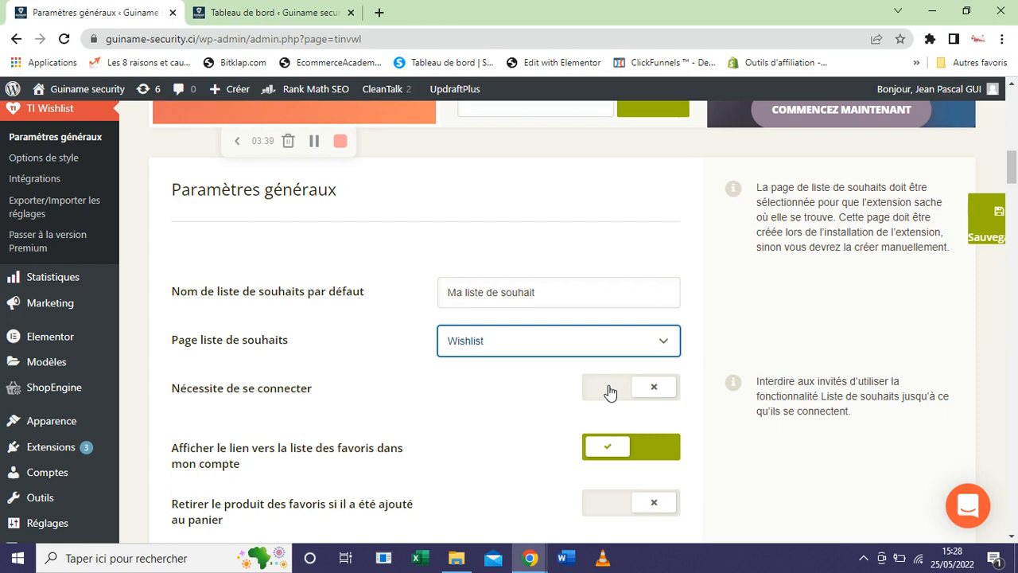
scroll(1014, 163, down, 1)
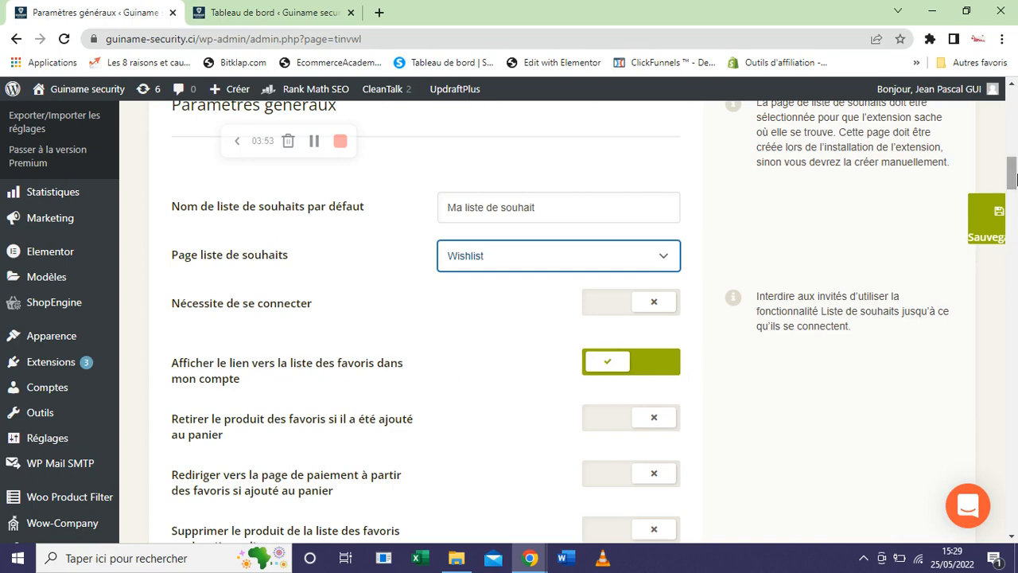
Set the text of the button for viewing the wishlist to "Voir les favoris".
drag(1015, 178, 1016, 203)
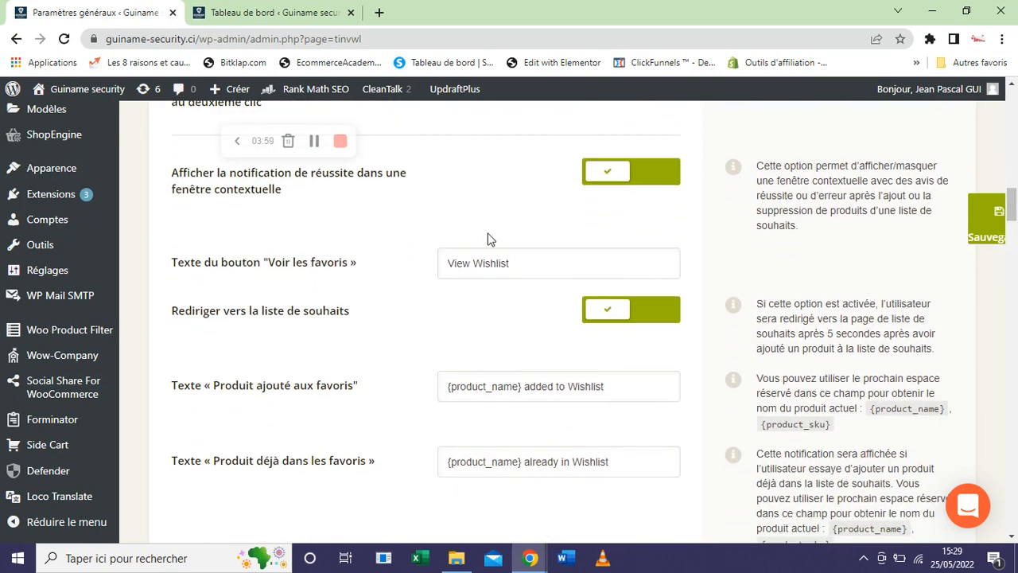
drag(523, 258, 433, 264)
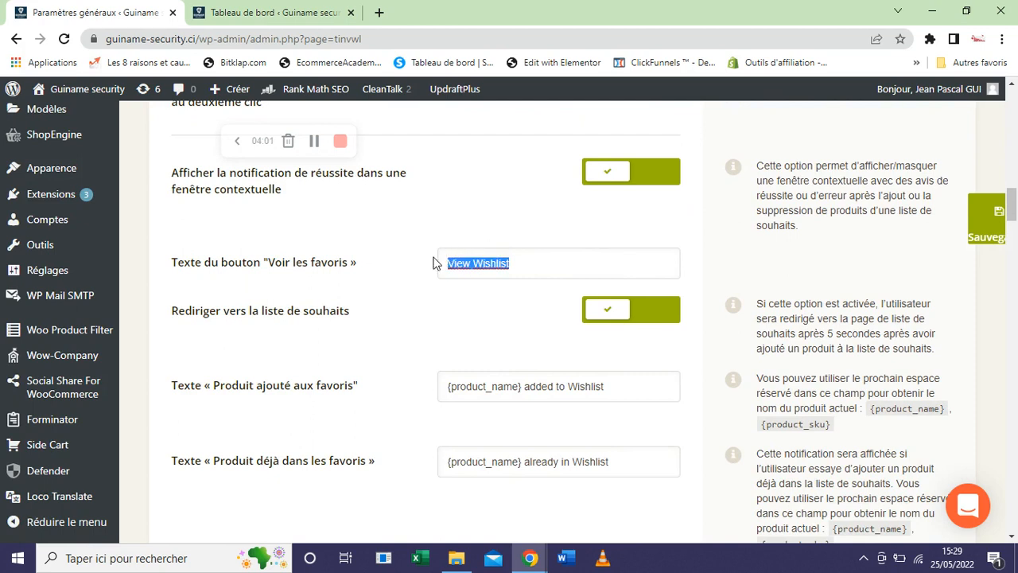
text(Voir les favoris)
Set the notification text for a product added to the favourites to "{product_name} ajouté aux favoris".
drag(642, 385, 526, 387)
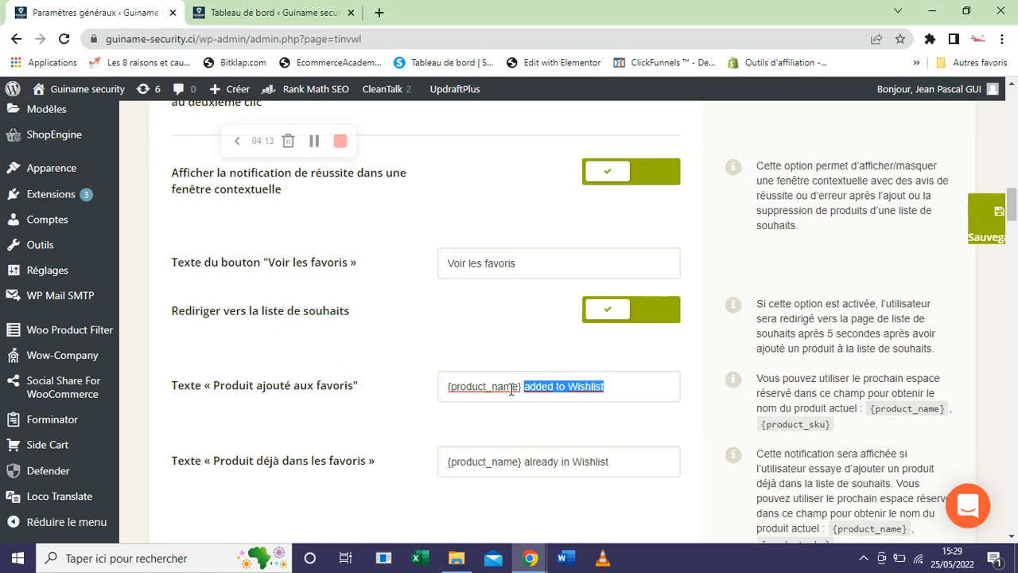
drag(557, 386, 451, 386)
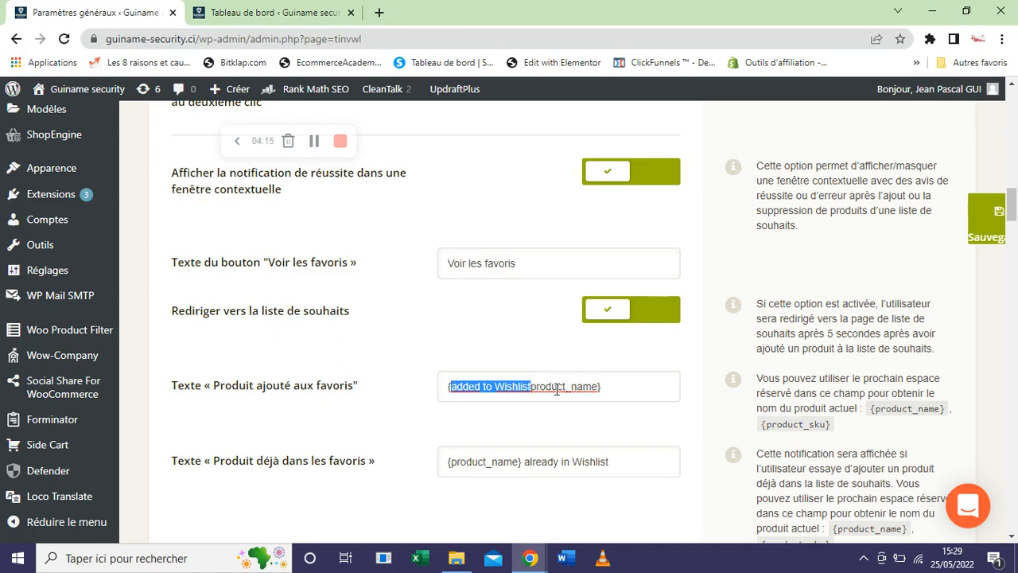
key(ctrl+z)
drag(625, 398, 524, 383)
text(ajo)
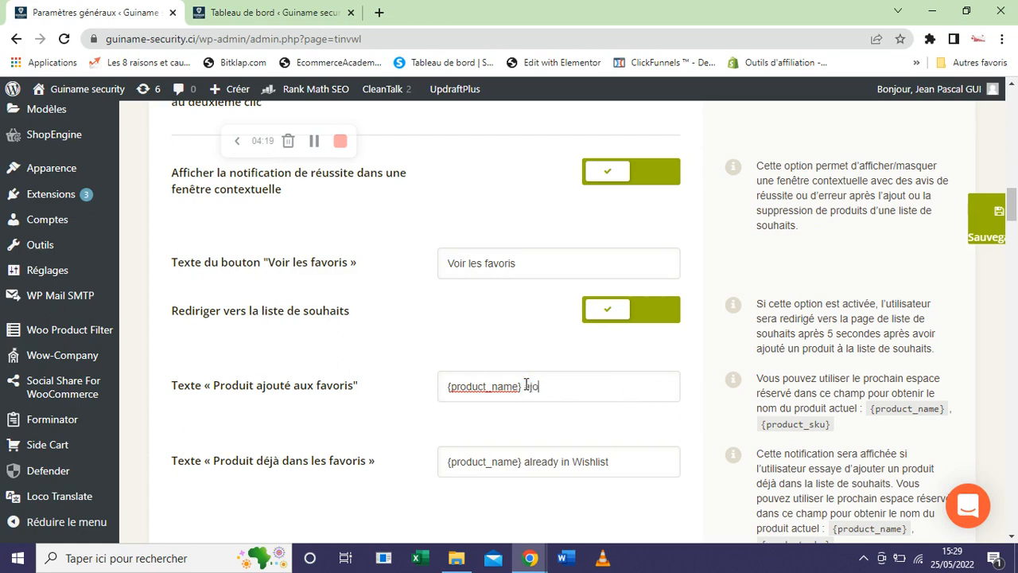
text(uté aux favoris)
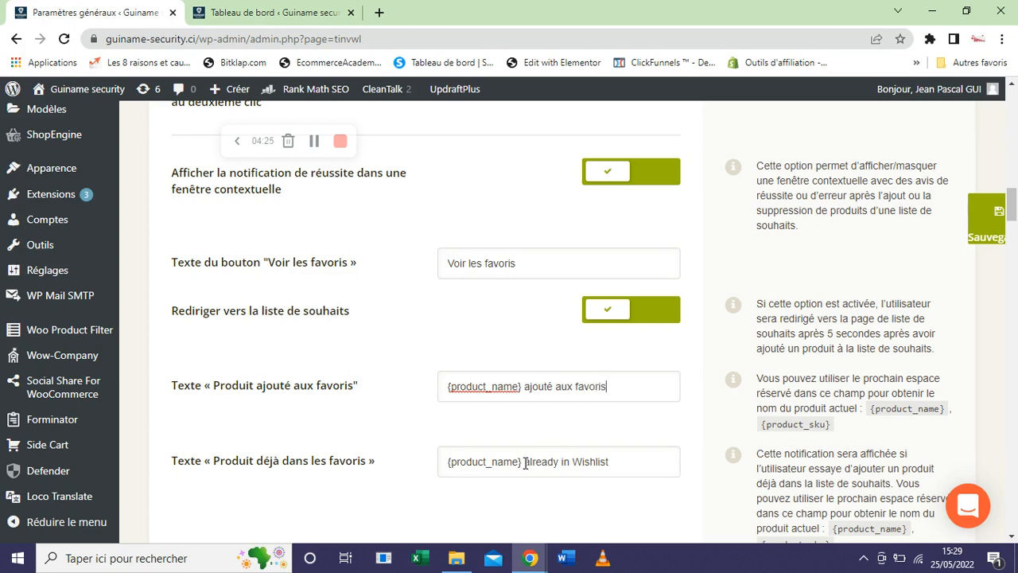
Set the notification text for a product already in the favourites to "{product_name} déjà dans les favoris".
drag(525, 463, 654, 488)
text(déjà d)
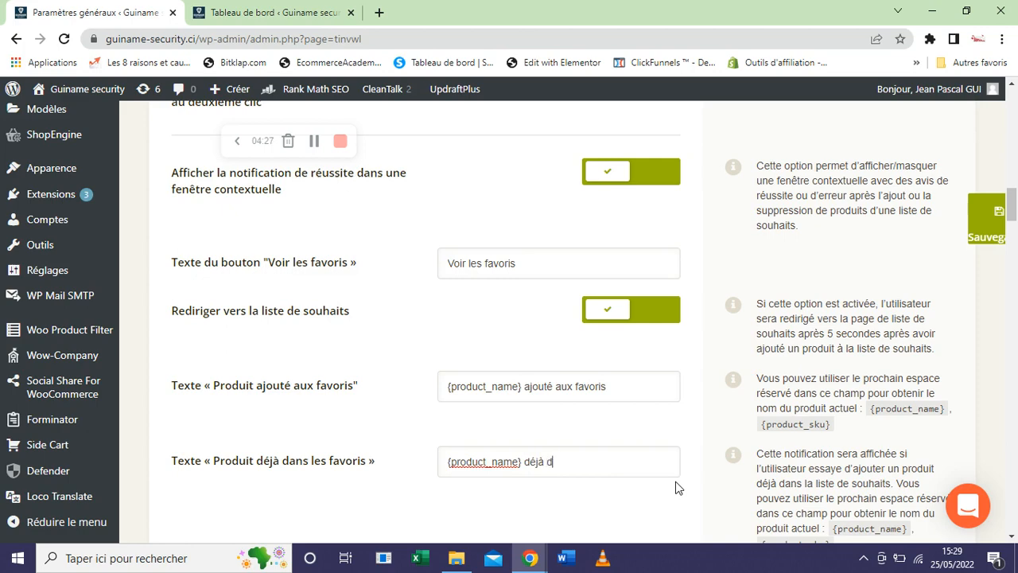
text(ans les favoris)
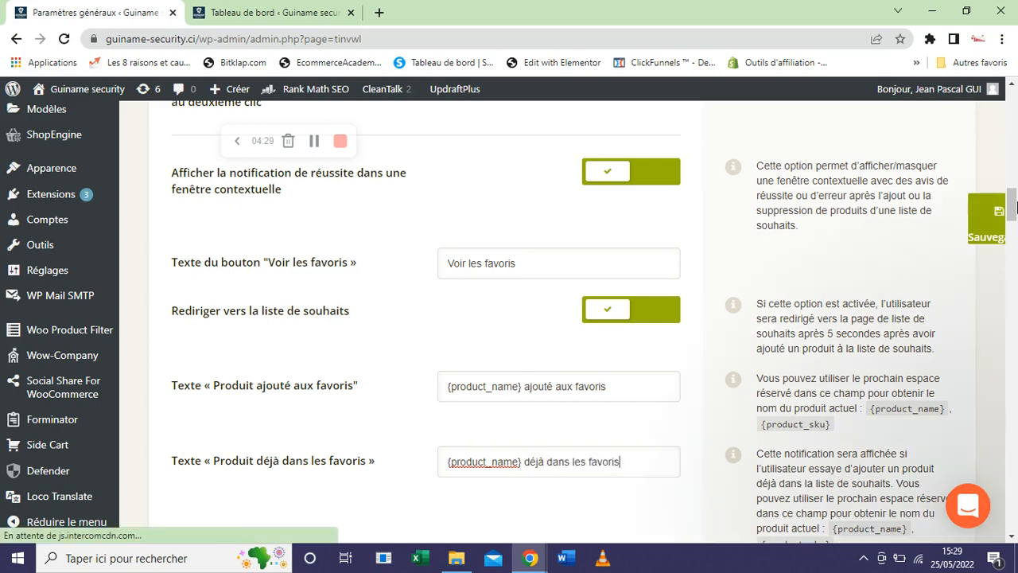
Set the "Ajouter aux favoris" icon to "Cœur+" and keep its colour on "Utiliser une couleur de police".
drag(1017, 207, 1017, 231)
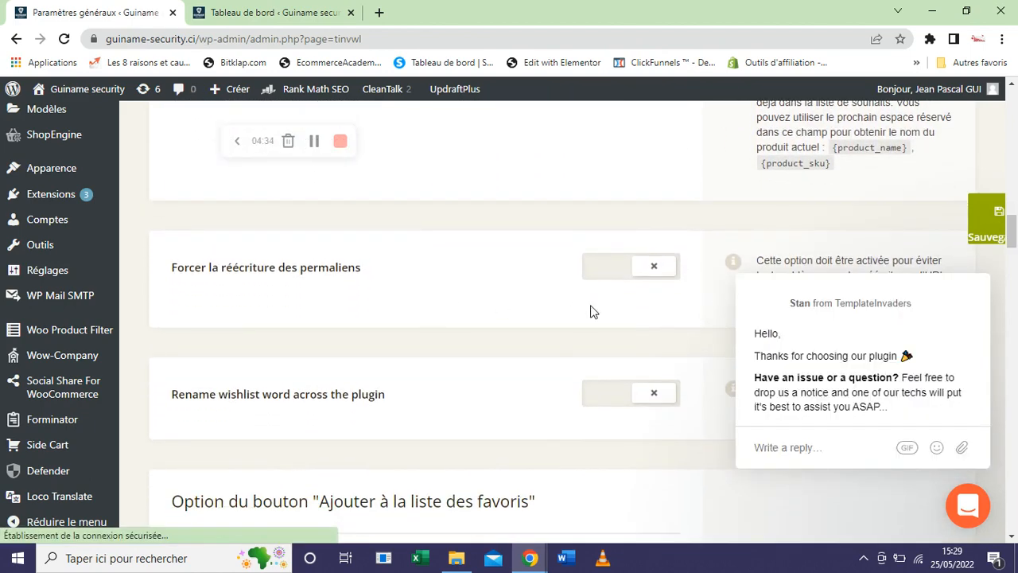
drag(1017, 243, 1016, 269)
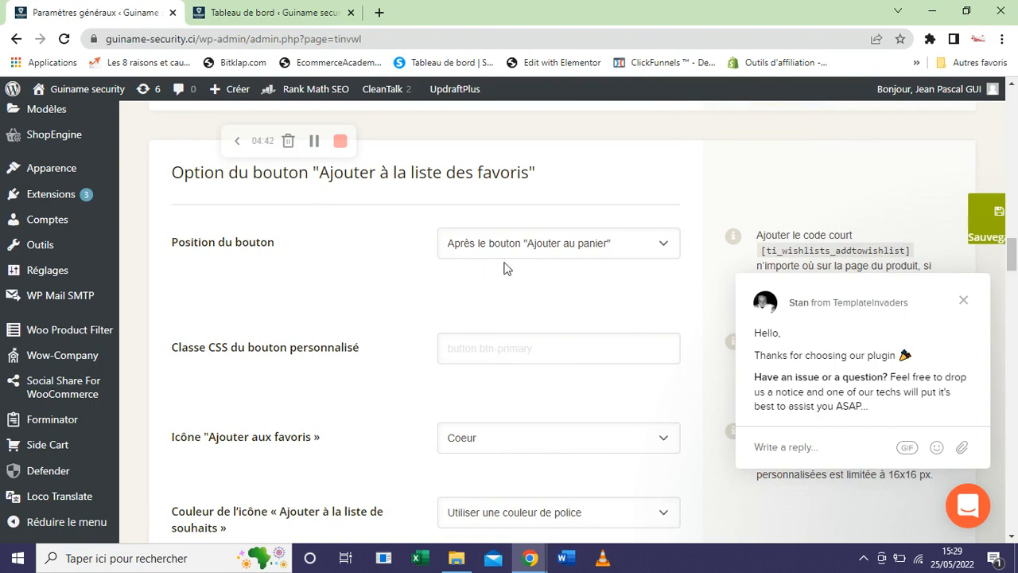
drag(1016, 256, 1016, 269)
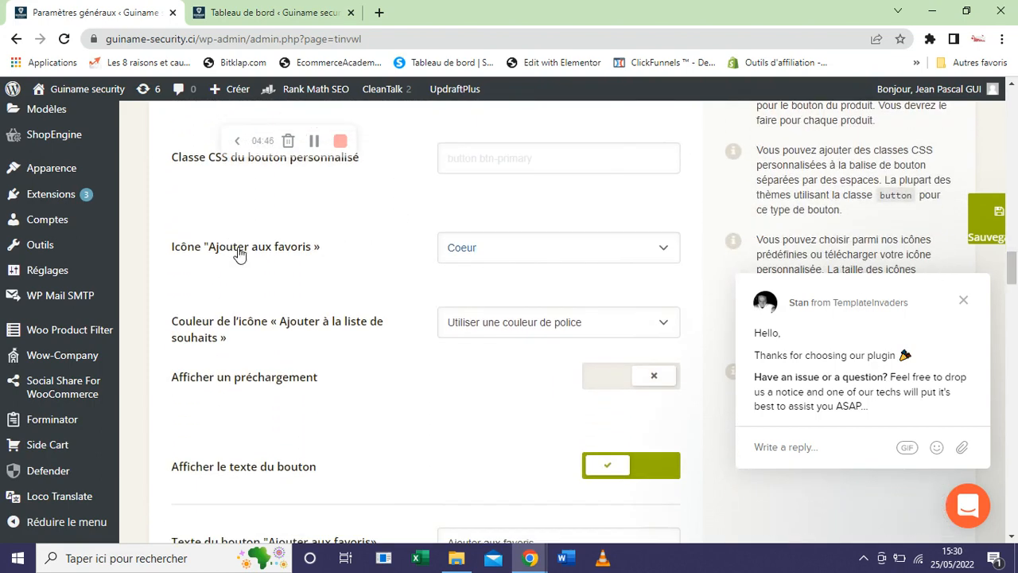
click(498, 262)
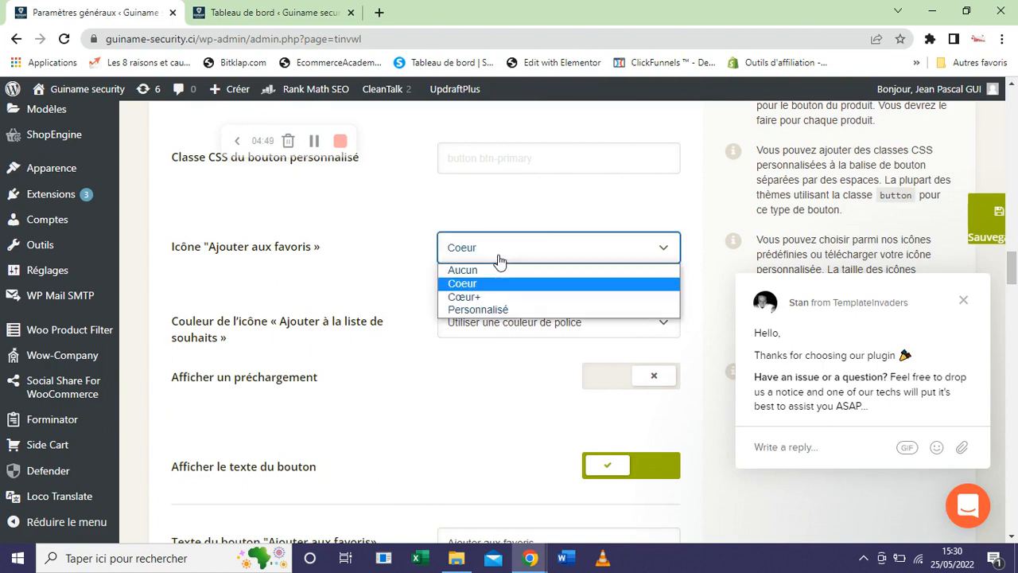
click(489, 301)
click(504, 304)
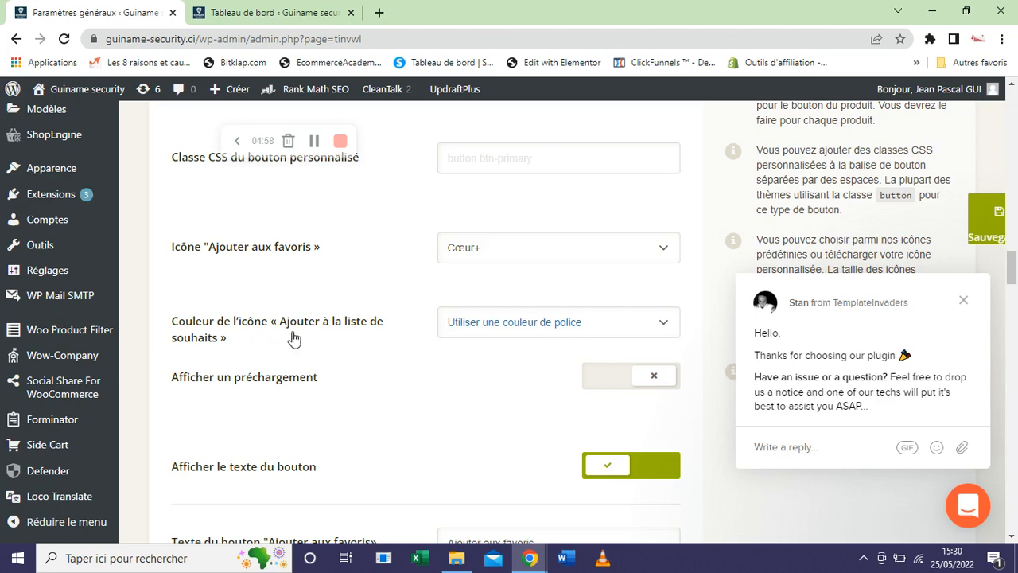
click(498, 326)
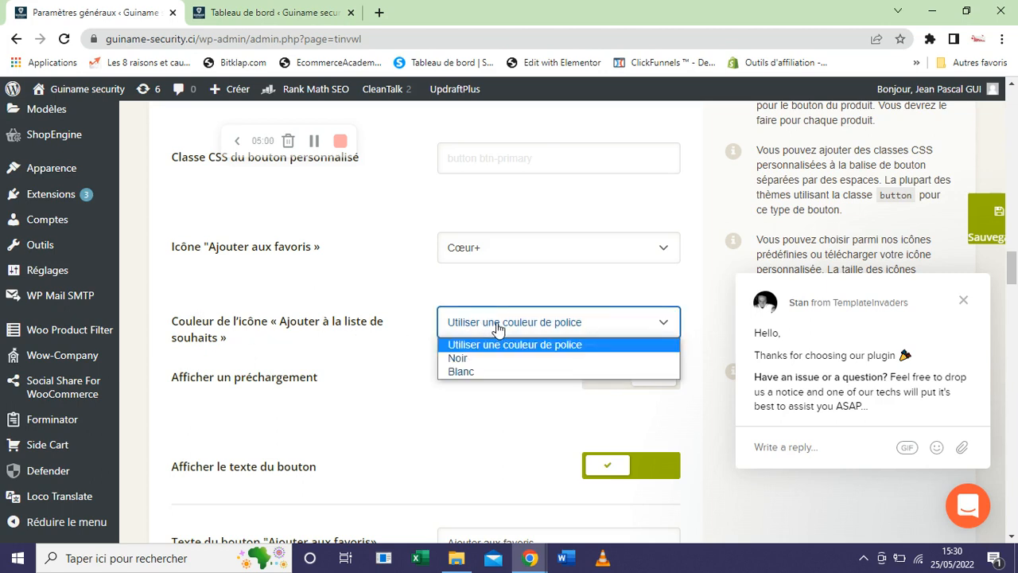
click(398, 268)
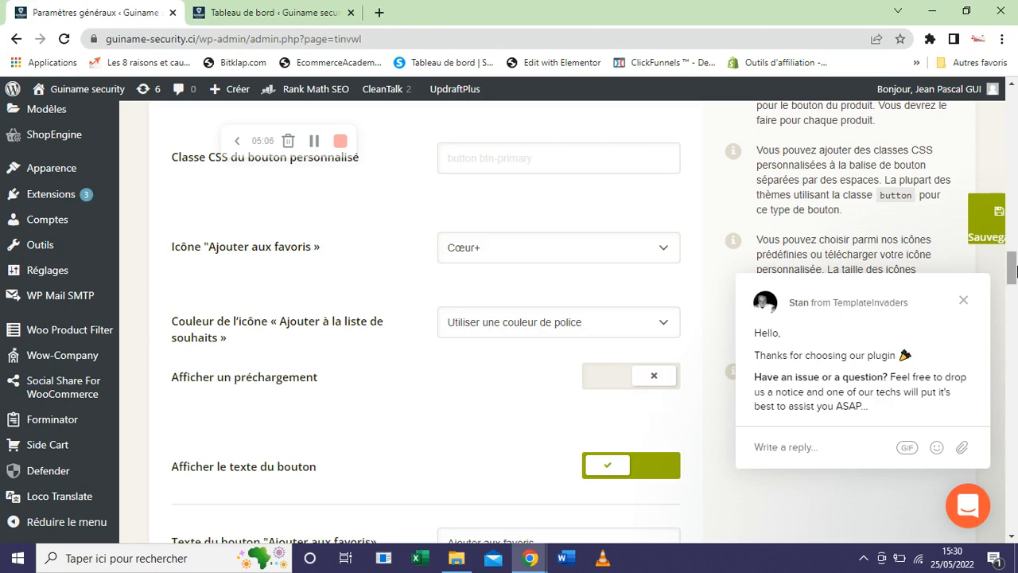
Set the add-to-cart button text in the wishlist product settings to "Ajouter au Panier".
scroll(1012, 270, down, 2)
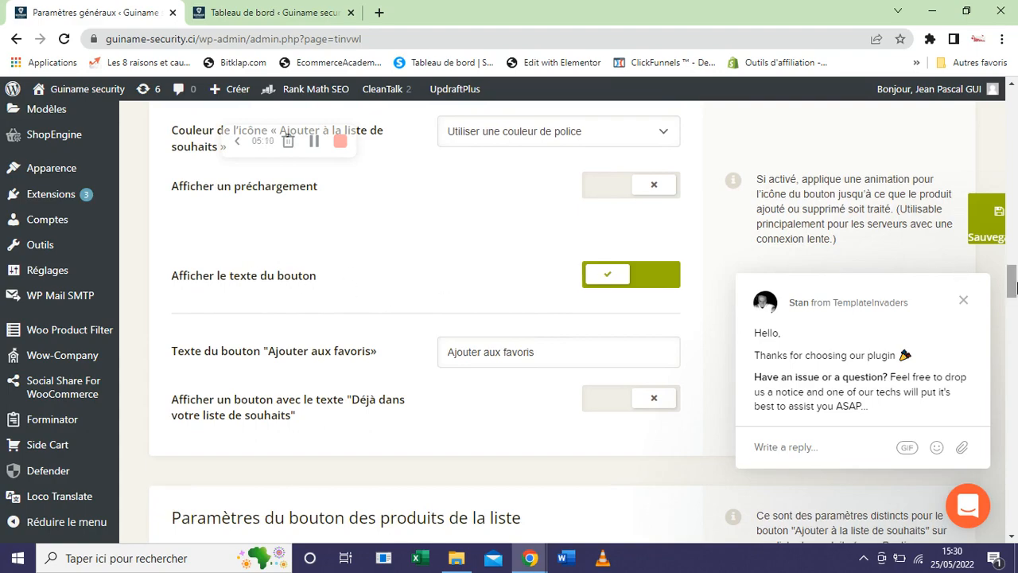
drag(1017, 288, 1016, 374)
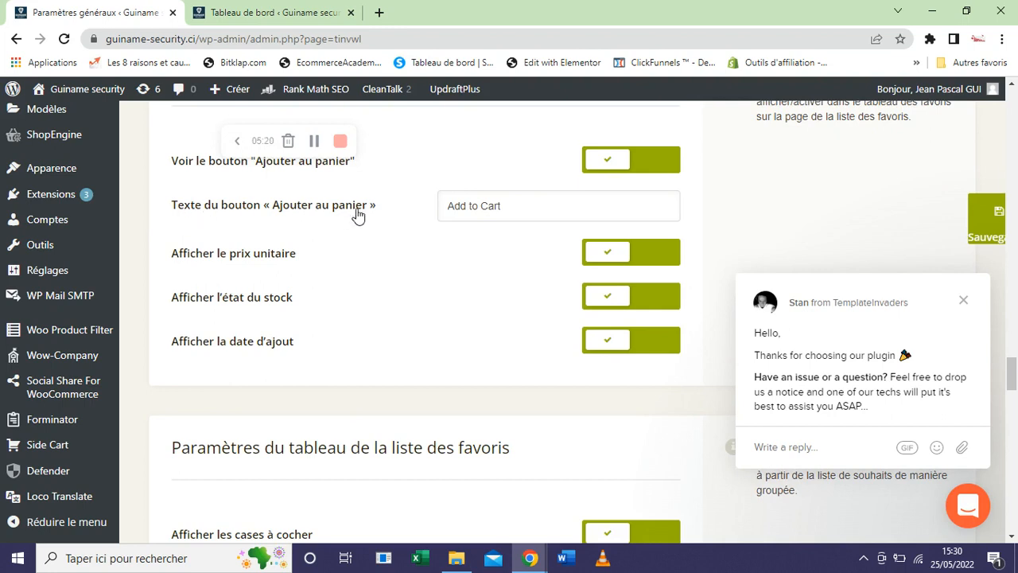
drag(503, 206, 436, 209)
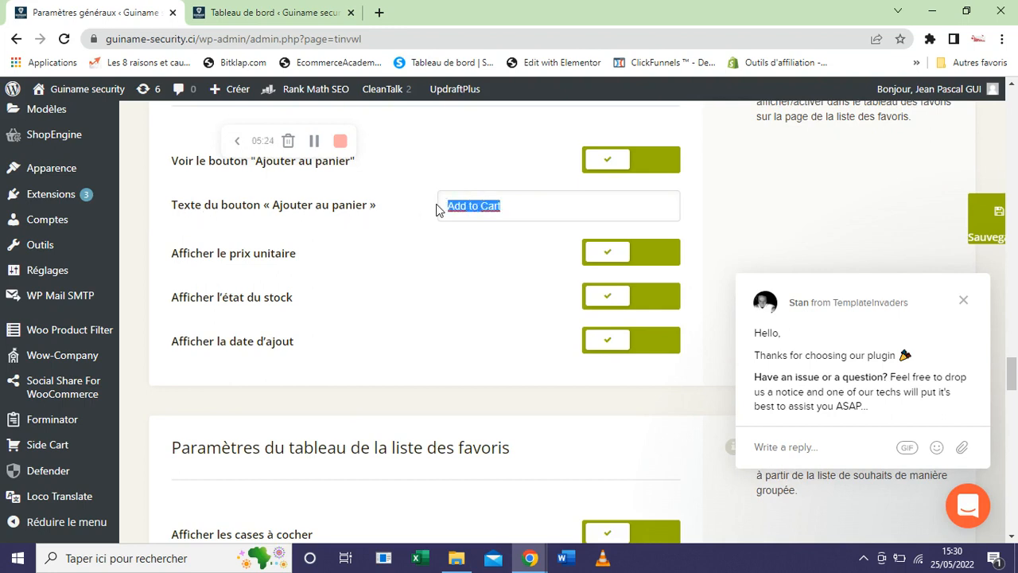
drag(1012, 374, 1012, 364)
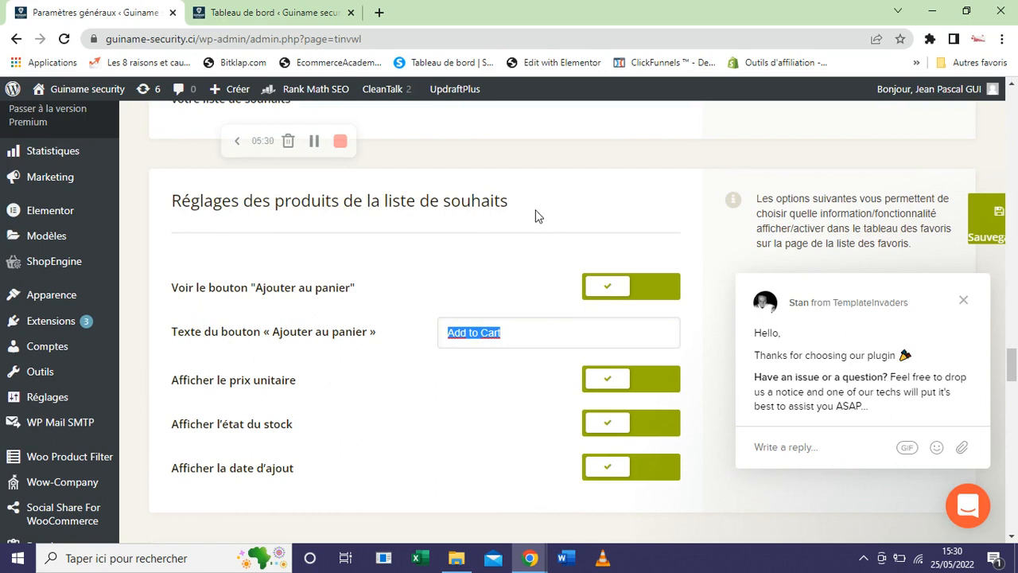
click(524, 342)
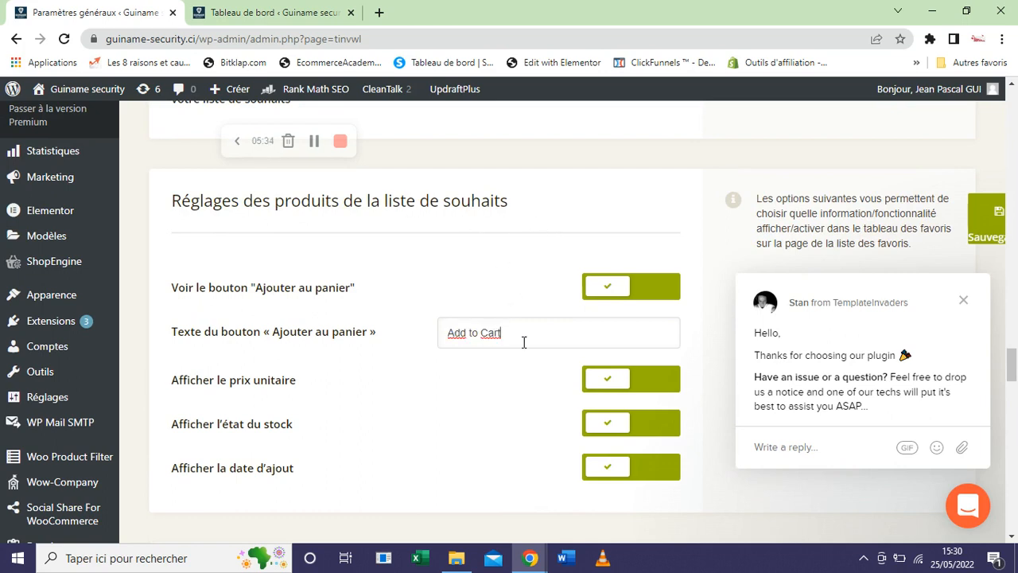
key(ctrl+a)
key(Tab)
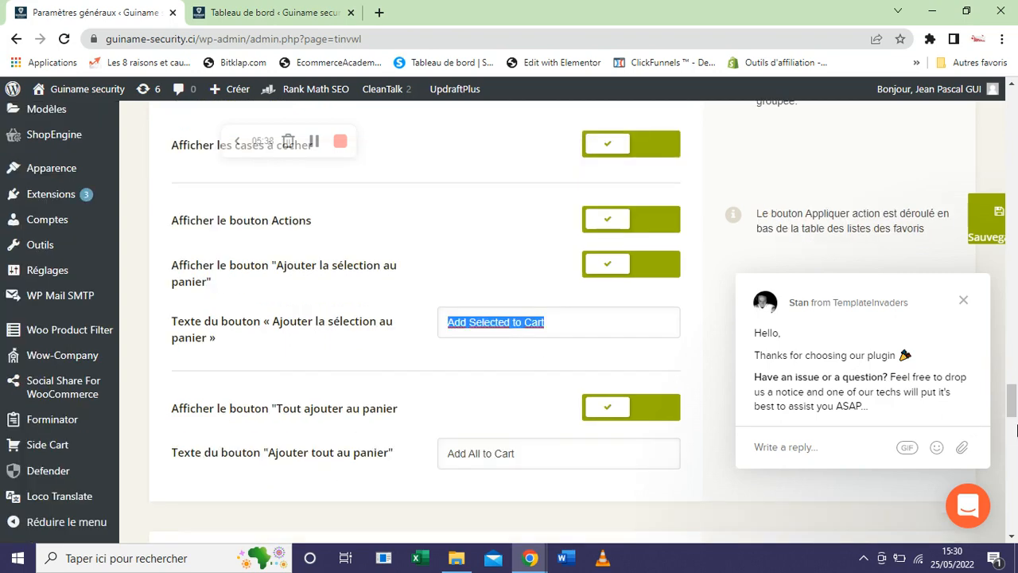
drag(1013, 406, 1017, 372)
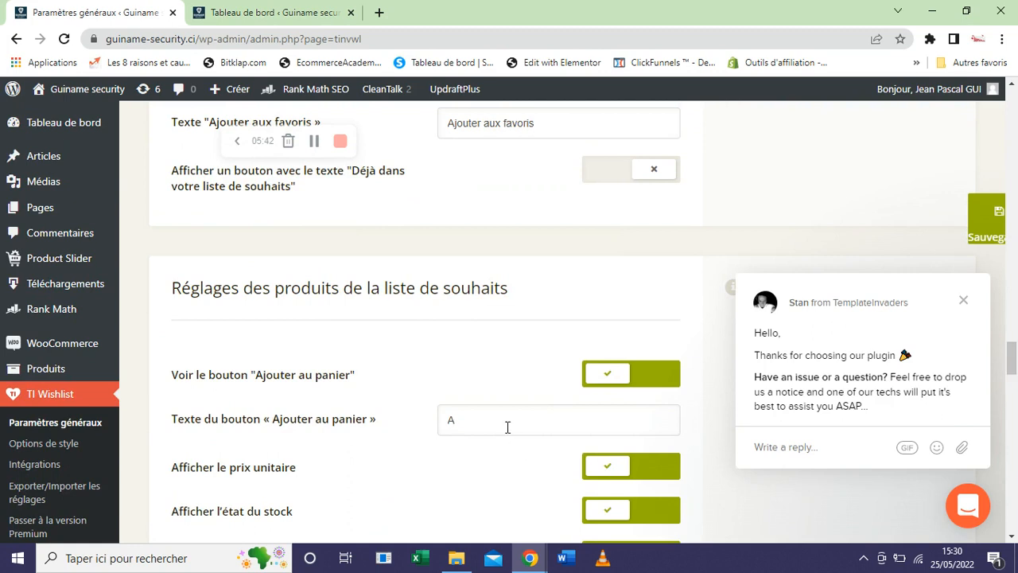
text(ER AU)
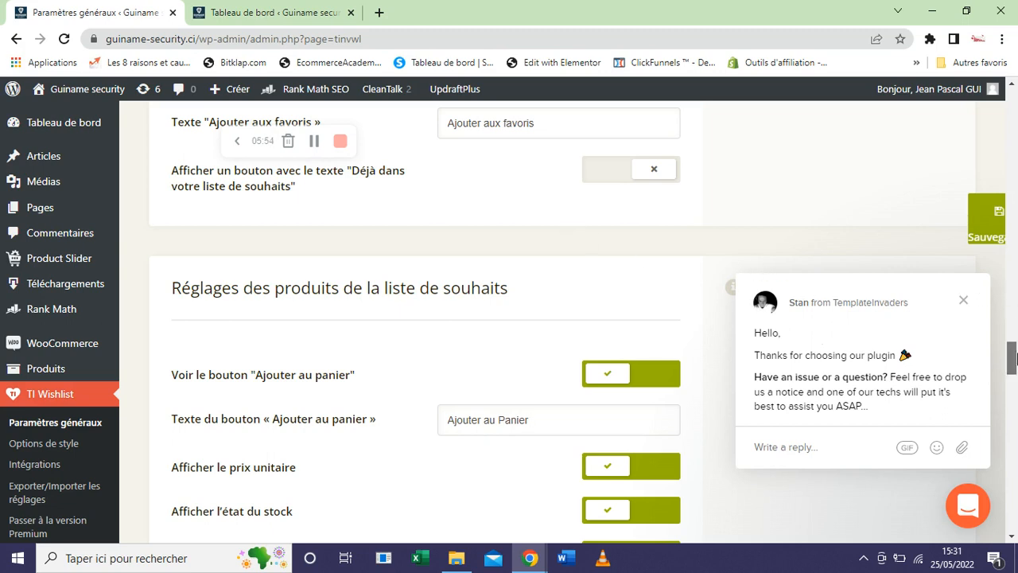
Set the wishlist table's button texts to "Ajouter la sélection au Panier" for selected products and "Ajouter tout au panier" for all products.
drag(1012, 358, 1013, 371)
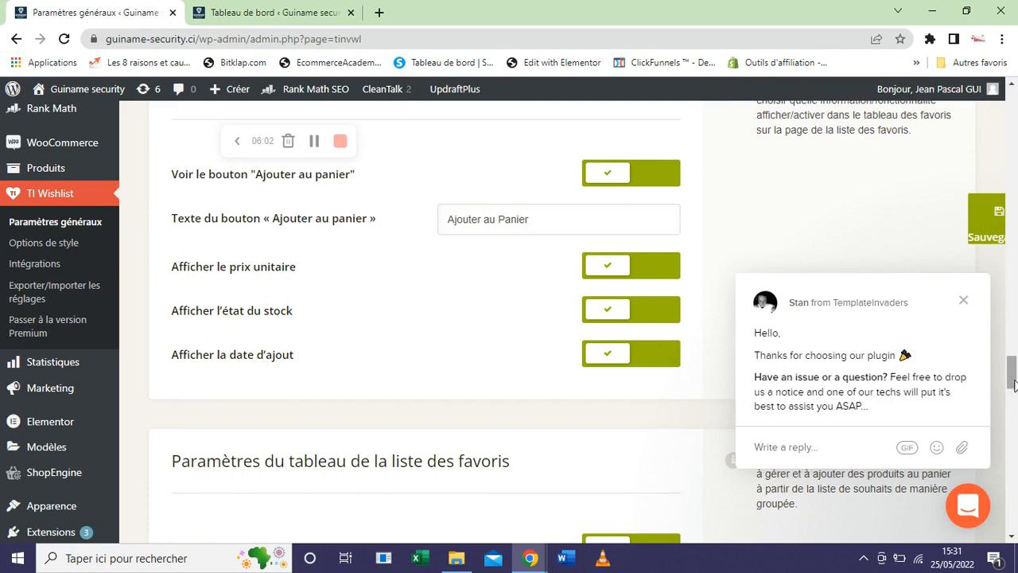
scroll(1015, 393, down, 2)
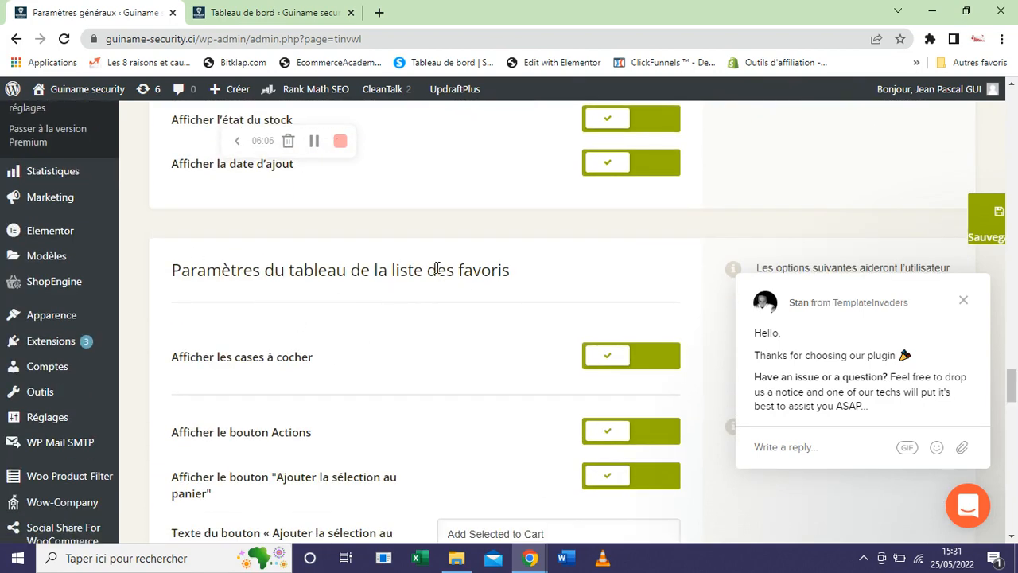
scroll(1012, 398, down, 2)
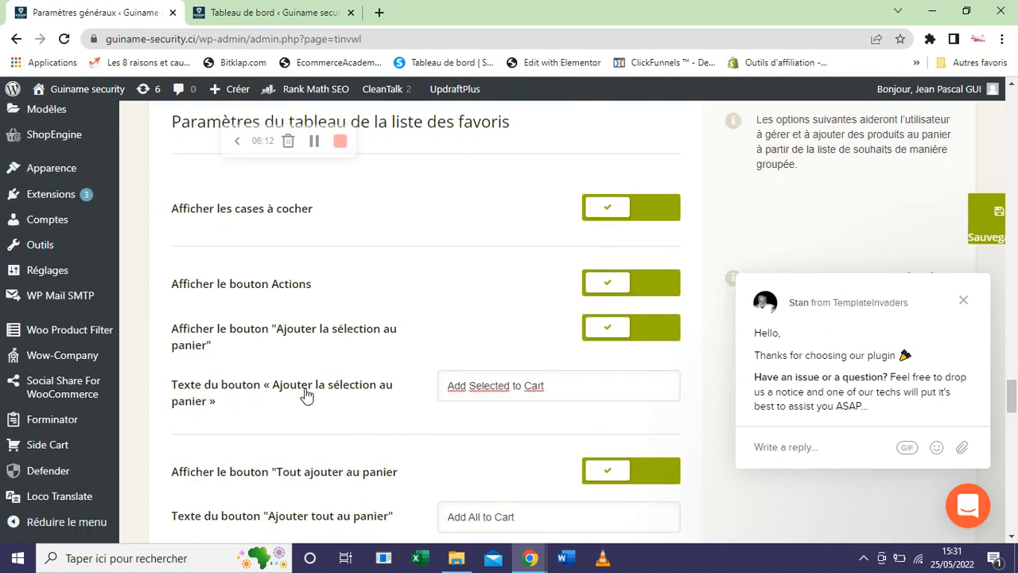
drag(564, 385, 412, 398)
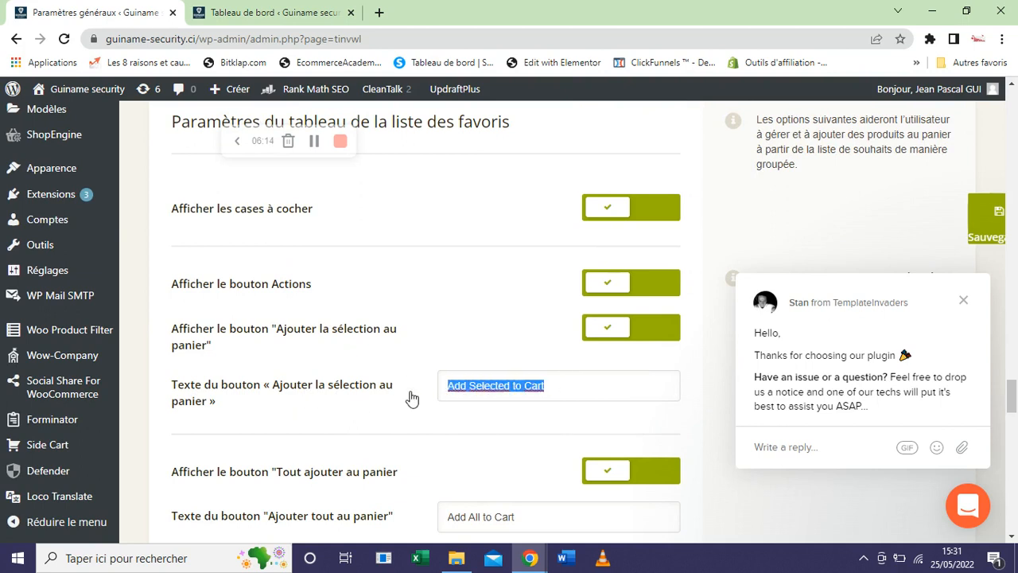
text(Ajouter la sélection au Panier)
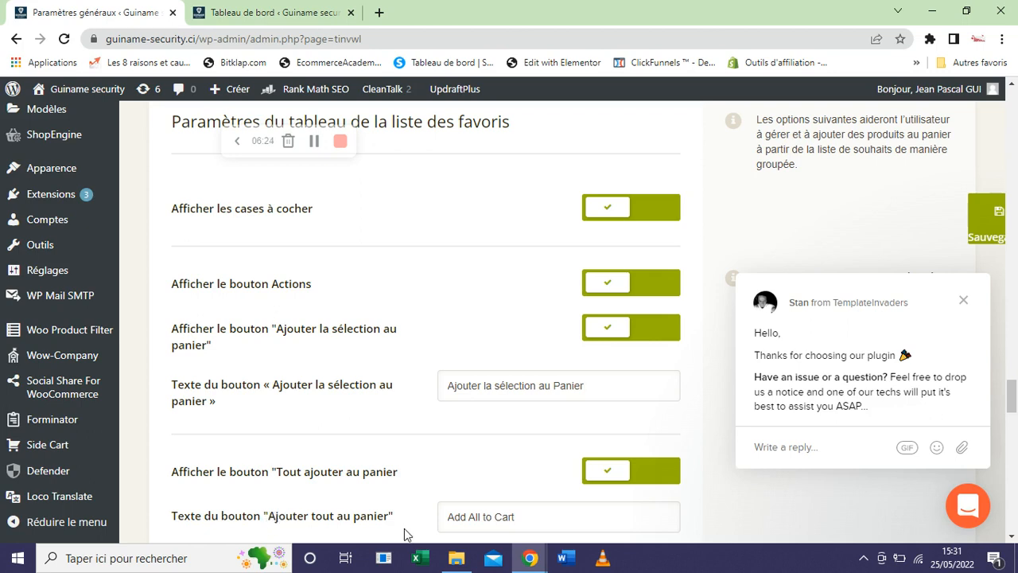
triple_click(482, 523)
text(Ajouter tout au panier)
Disable the email and Pinterest buttons in the social sharing options.
drag(1012, 396, 1016, 442)
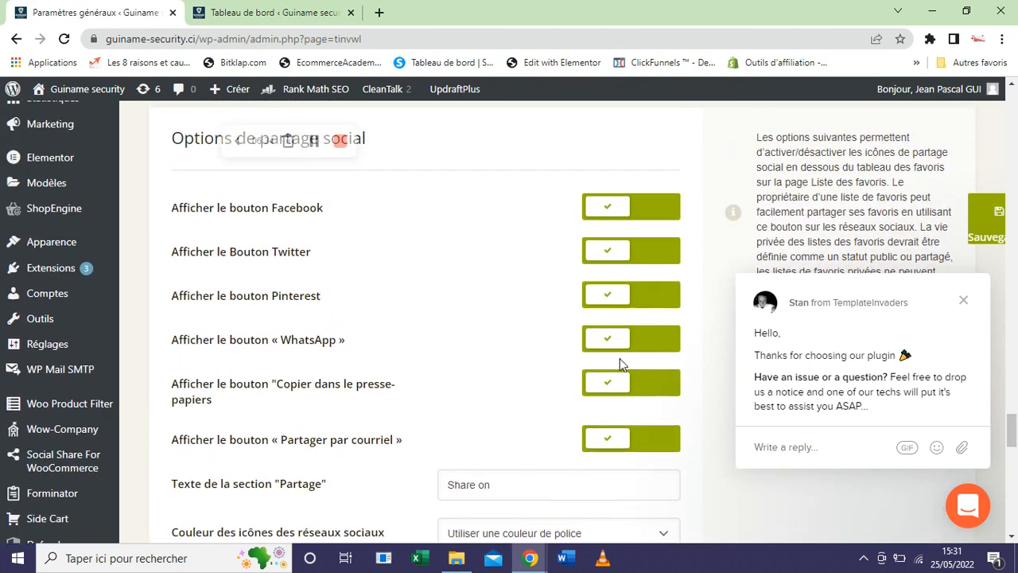
click(635, 444)
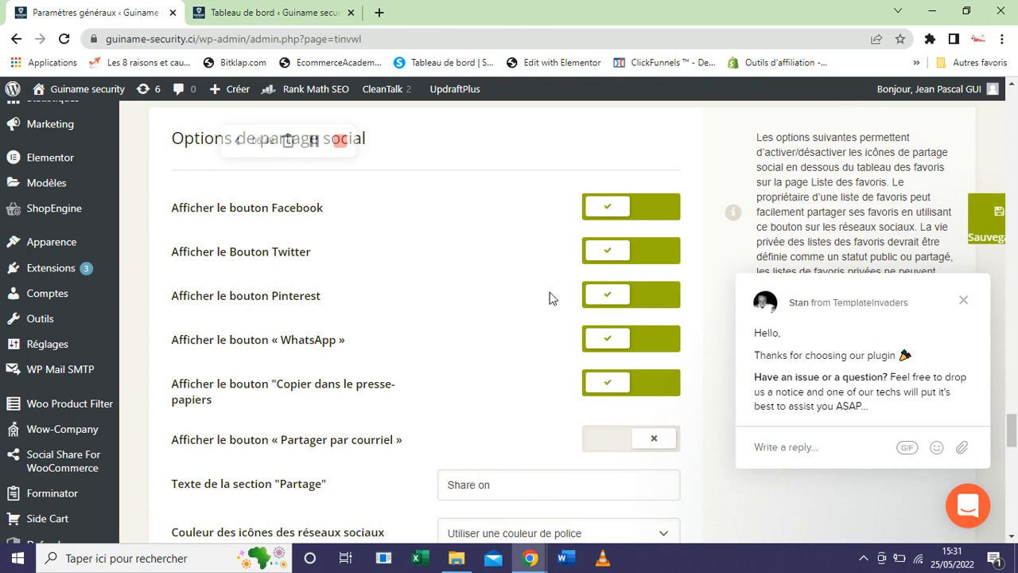
click(620, 301)
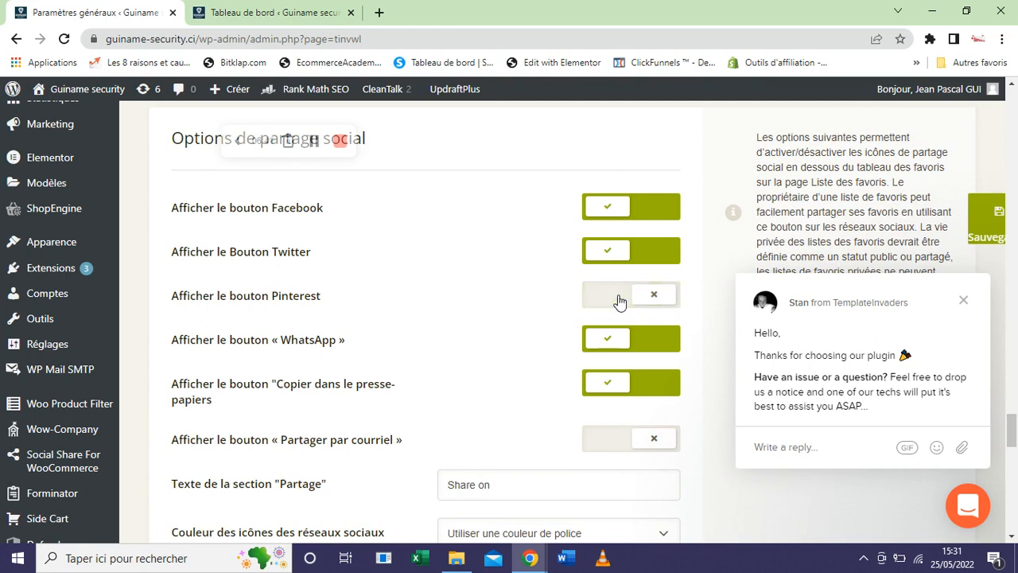
Disable the Twitter button in the social sharing options and set the sharing section text to "Partage sur".
click(614, 253)
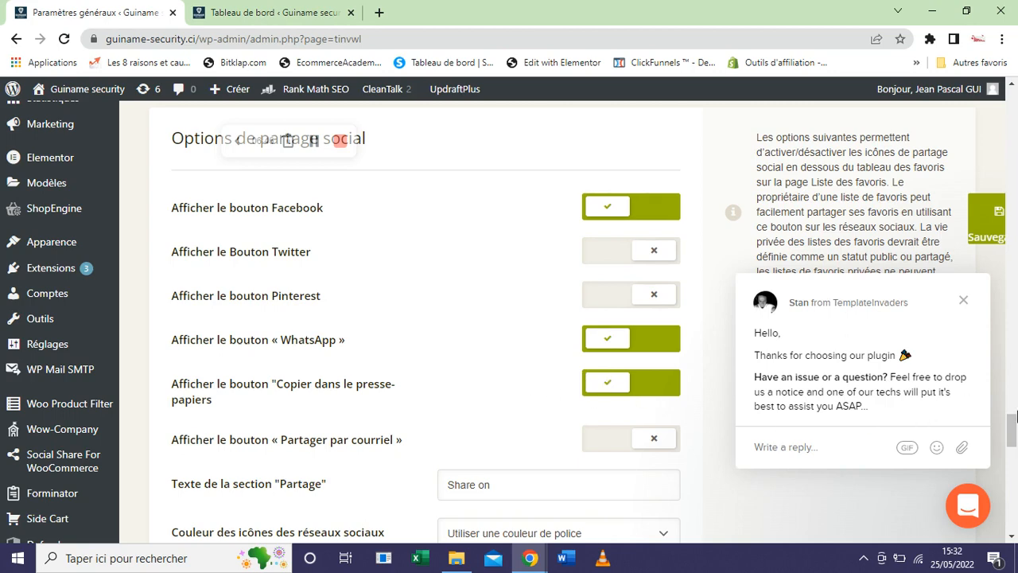
scroll(586, 375, down, 1)
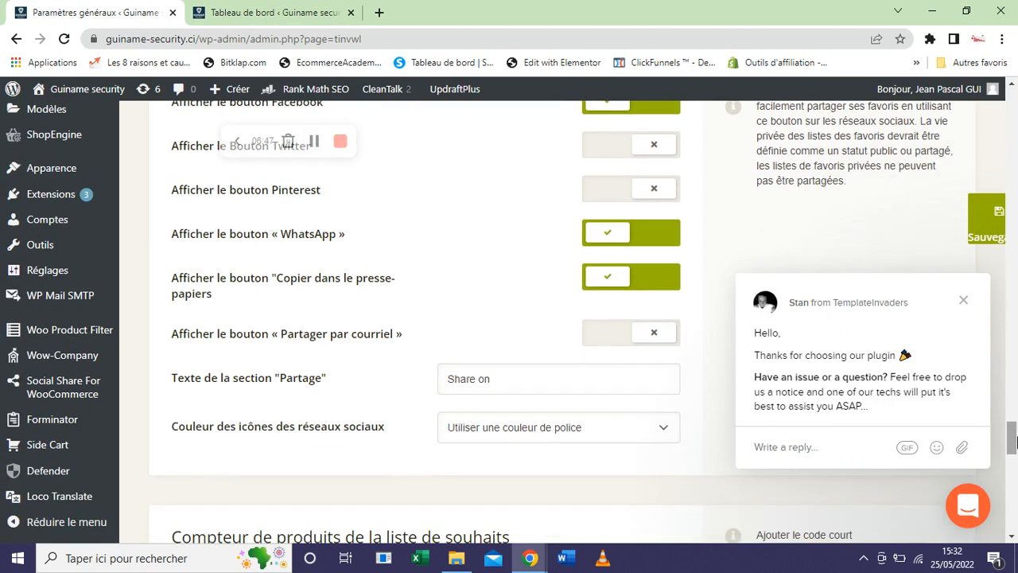
triple_click(576, 376)
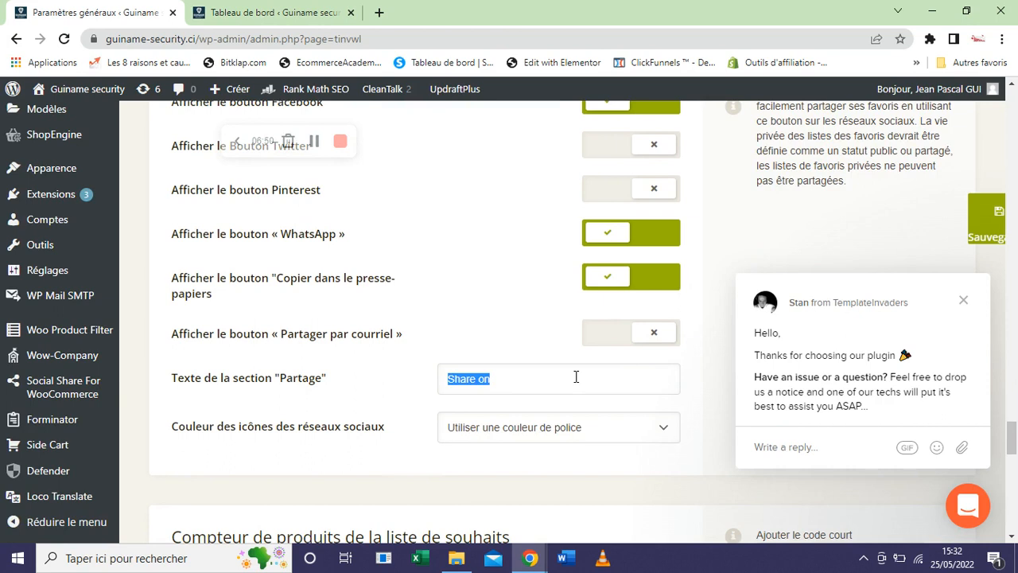
text(Partag)
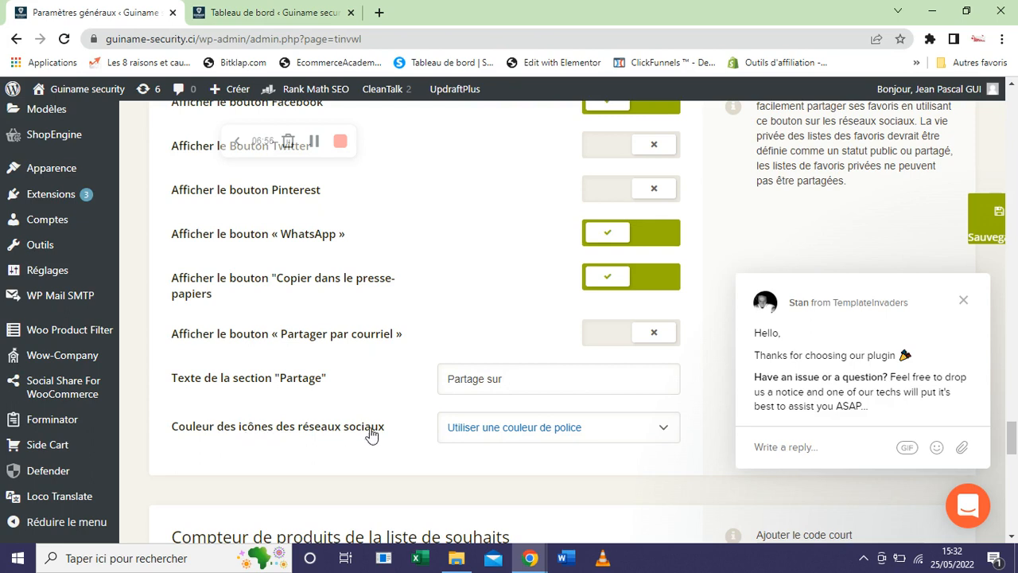
Keep the social network icon colour on "Utiliser une couleur de police" and save the general wishlist settings.
click(491, 430)
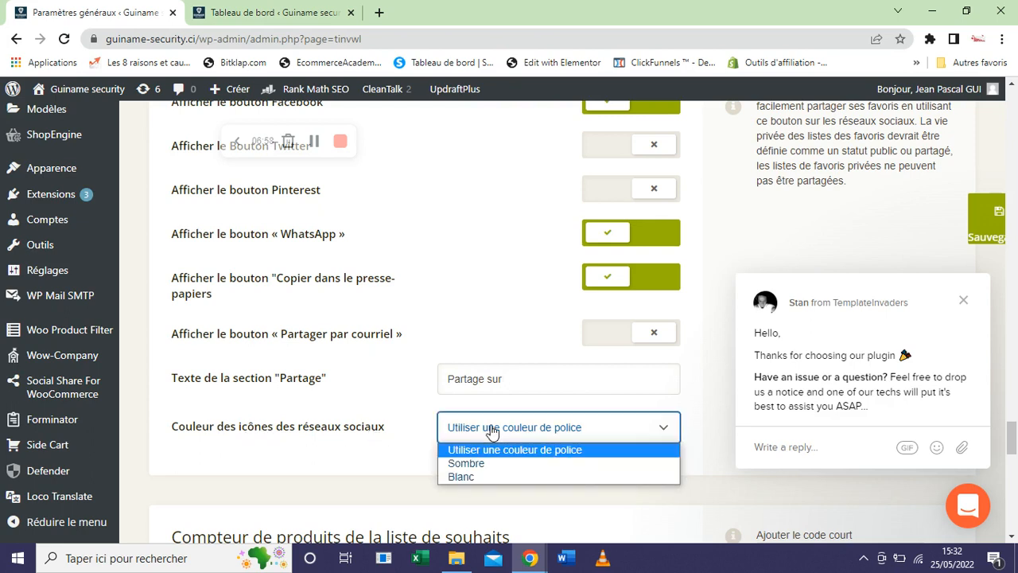
click(342, 499)
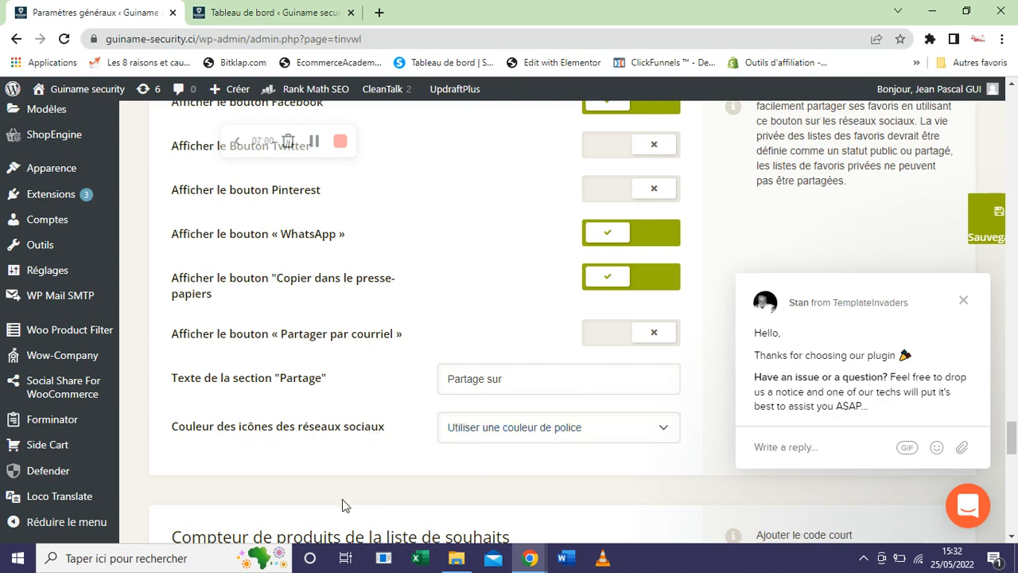
drag(1012, 445, 1012, 522)
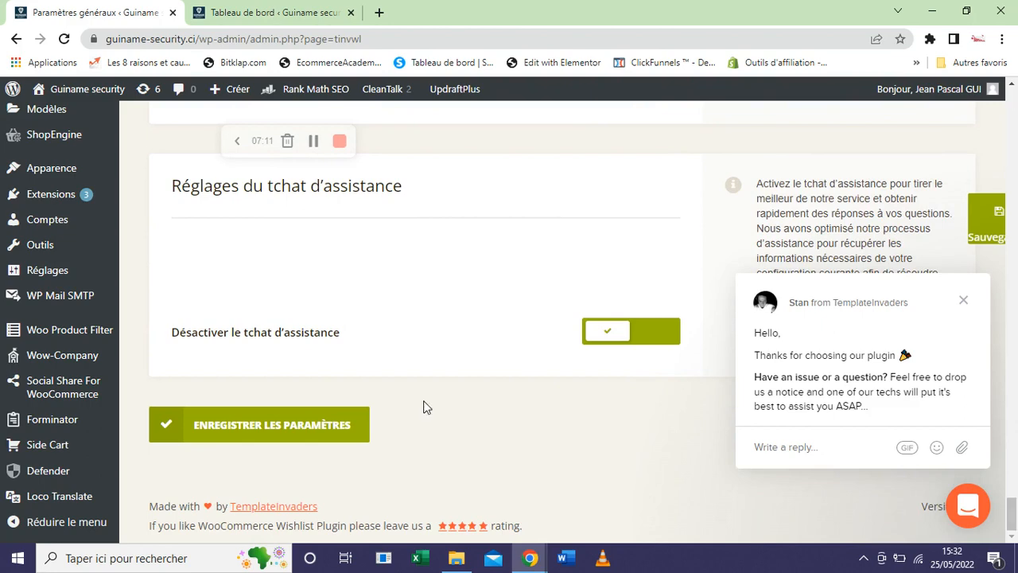
click(335, 425)
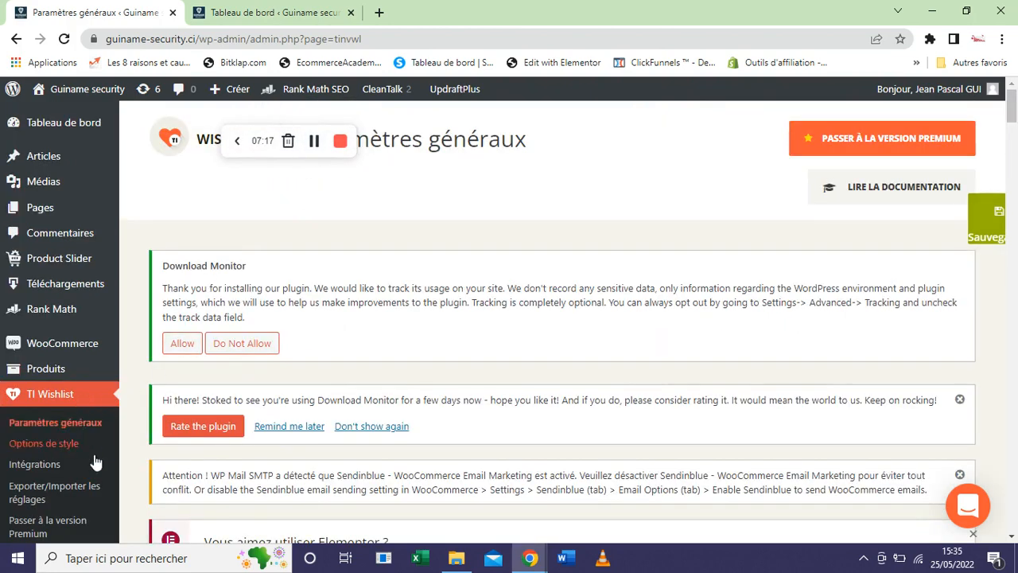
Open the wishlist style options and check what switching "Utiliser le style du thème" off offers, leaving it enabled.
click(51, 455)
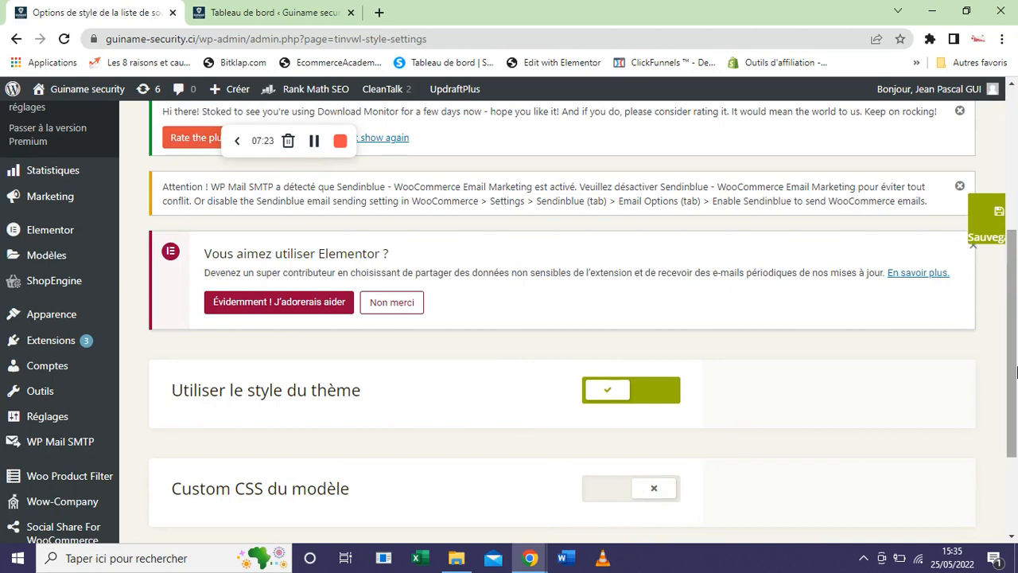
scroll(523, 421, down, 1)
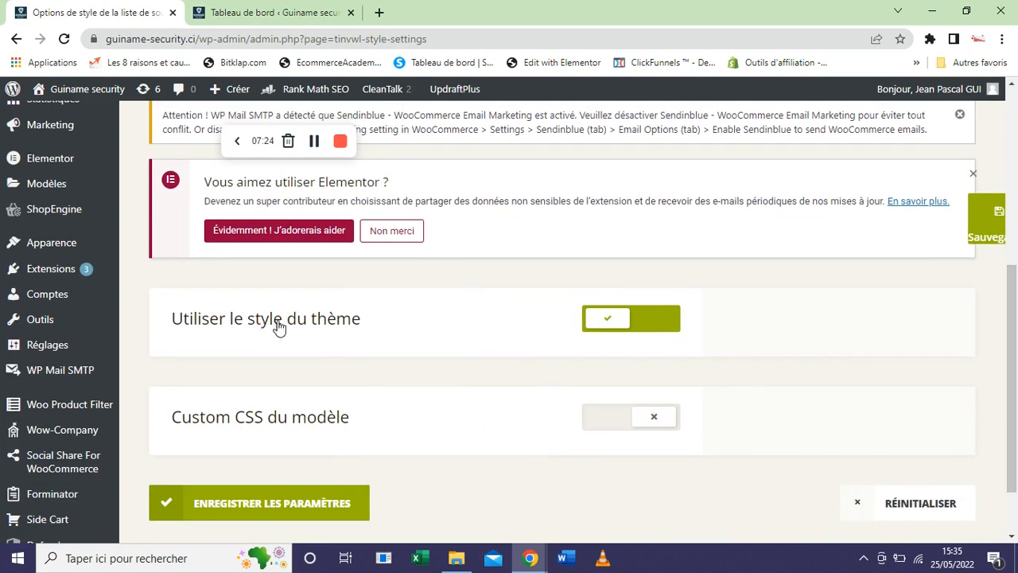
click(340, 327)
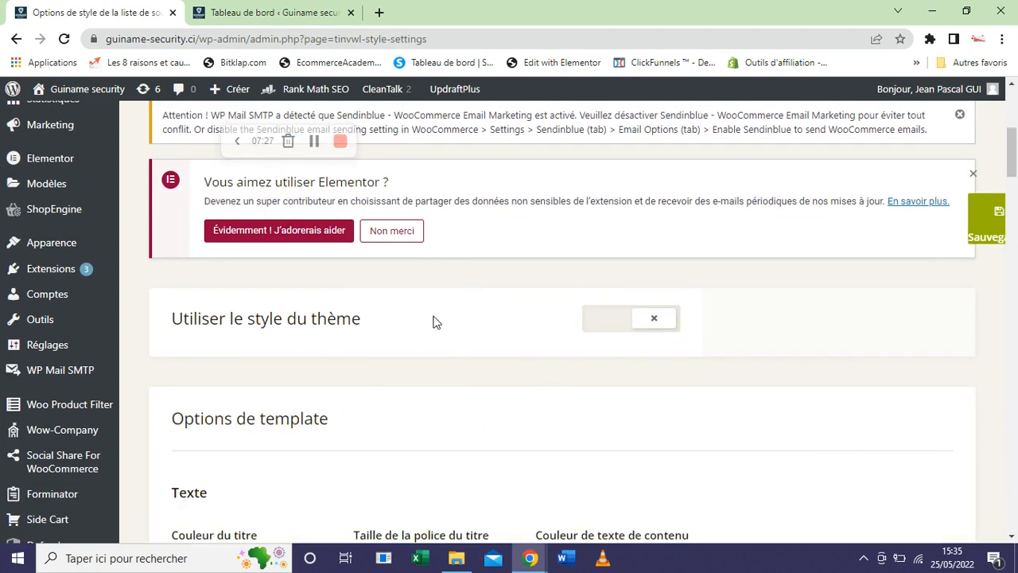
click(628, 332)
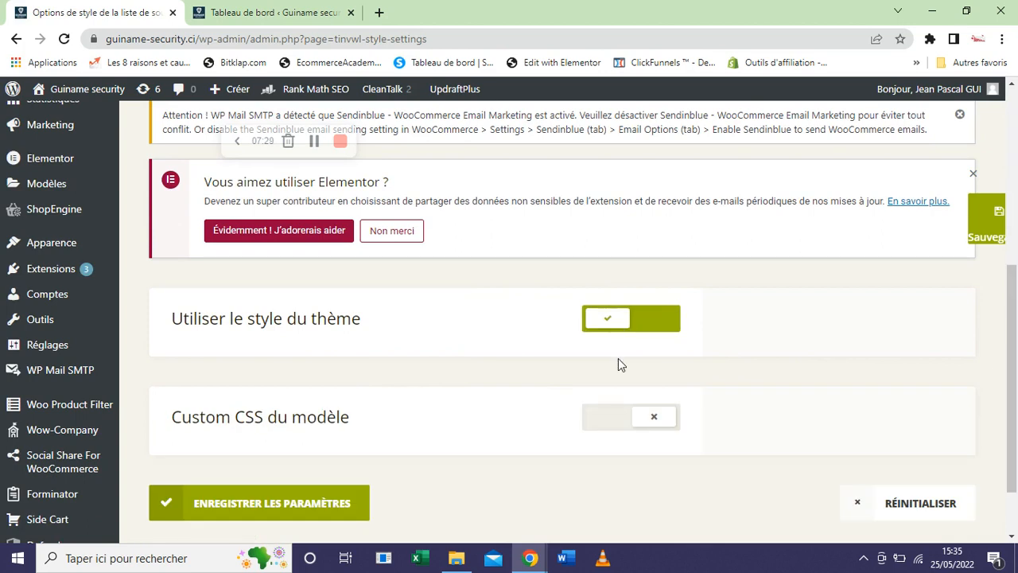
Check the template's custom CSS field by switching "Custom CSS du modèle" on and back off.
click(641, 424)
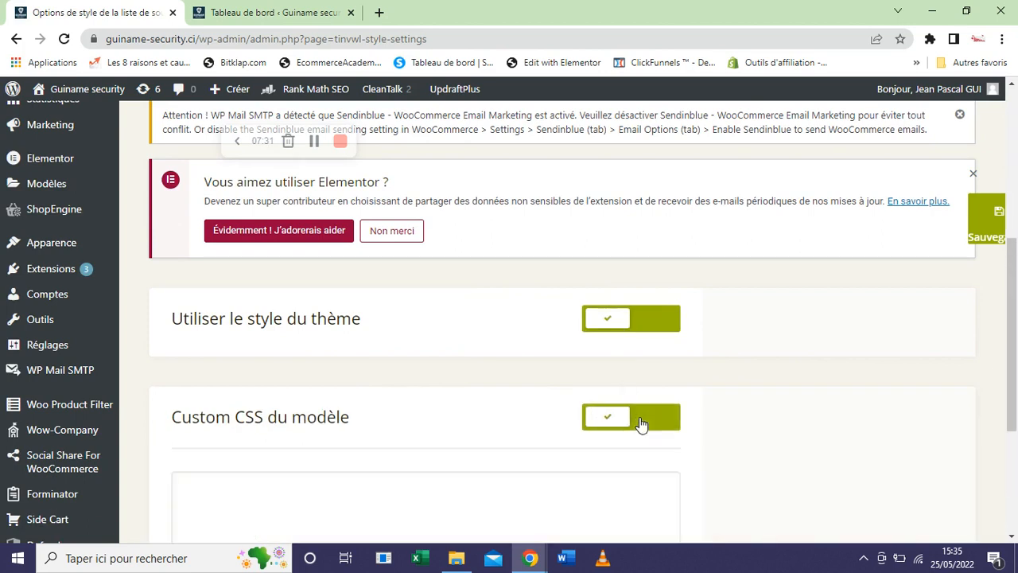
scroll(1016, 429, down, 1)
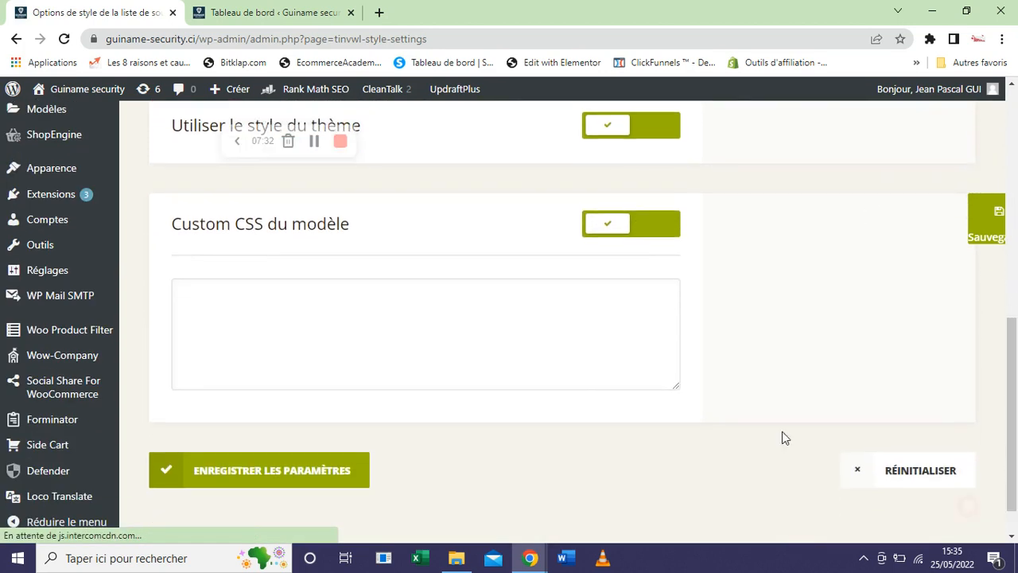
click(581, 377)
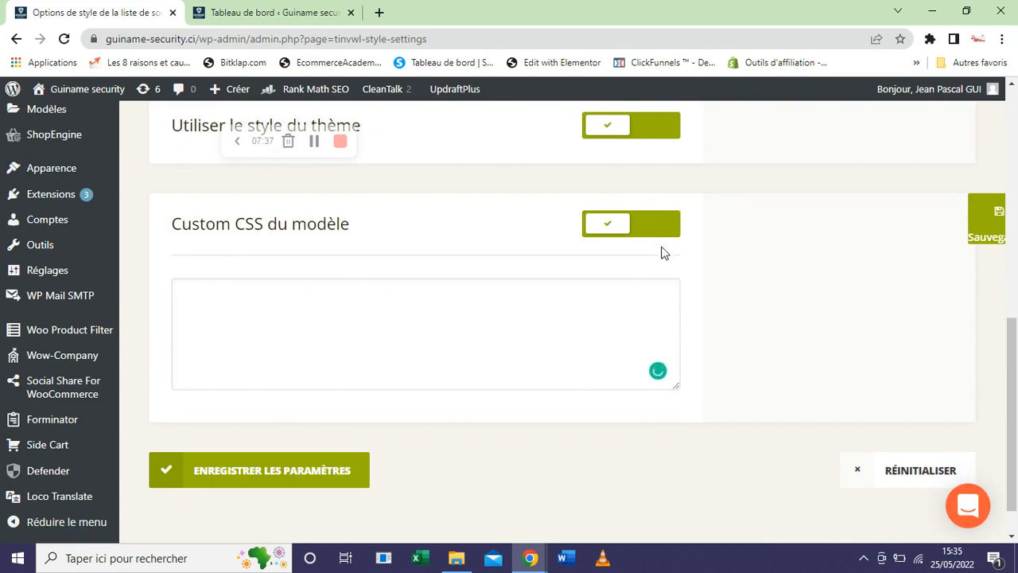
click(654, 226)
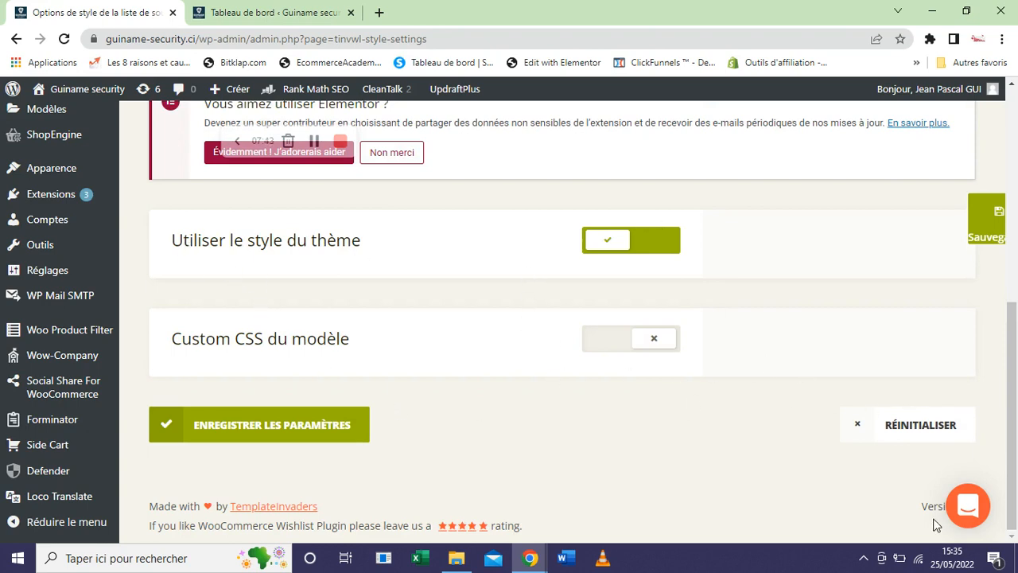
Open the site's shop page in a new browser tab and switch to it.
drag(1013, 449, 1013, 385)
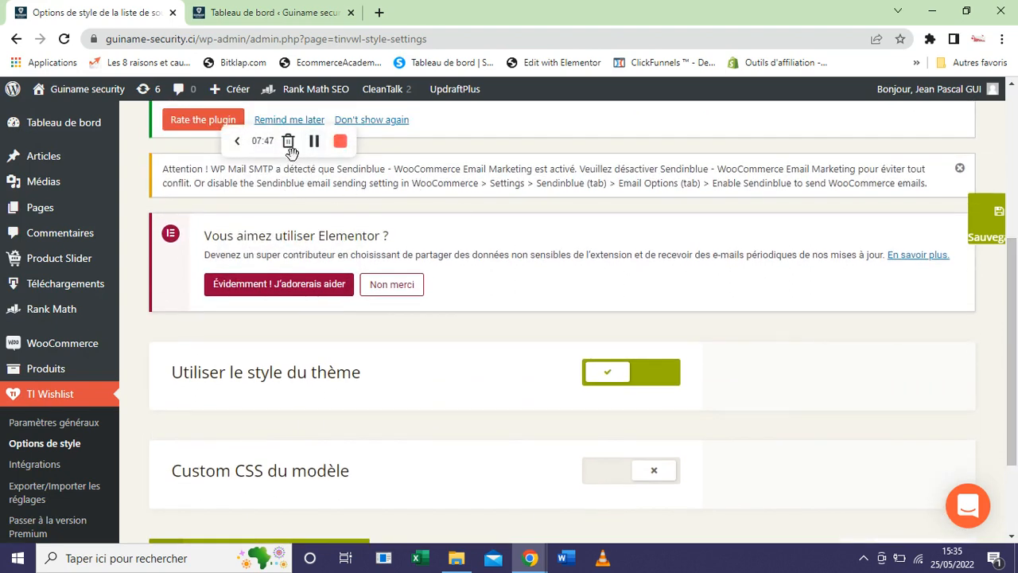
mouse_move(94, 100)
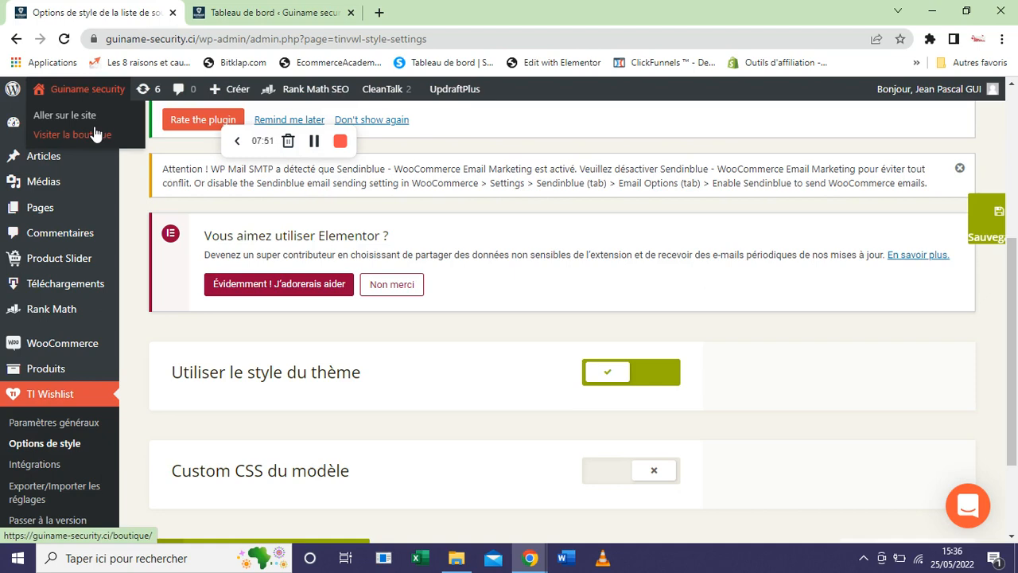
right_click(94, 134)
click(115, 137)
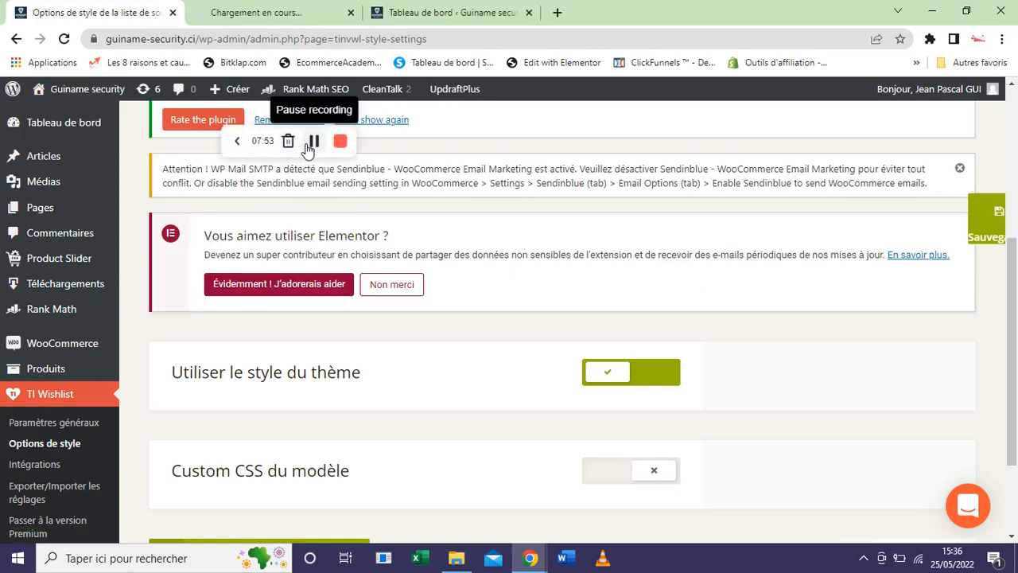
click(308, 150)
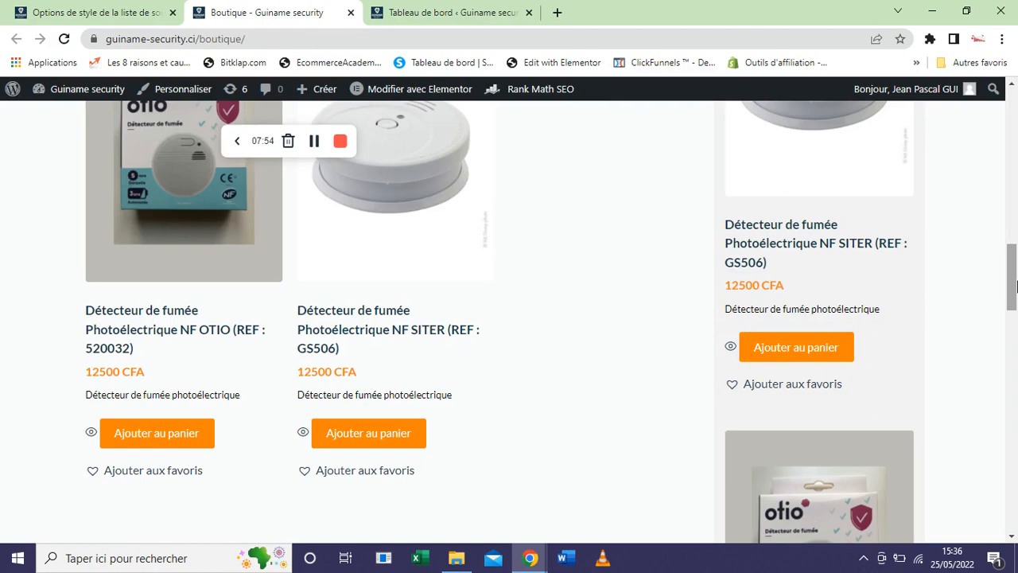
Add "Détecteur de fumée Photoélectrique NF SITER (REF : GS506)" to the favourites and open the wishlist page.
drag(1016, 286, 1008, 305)
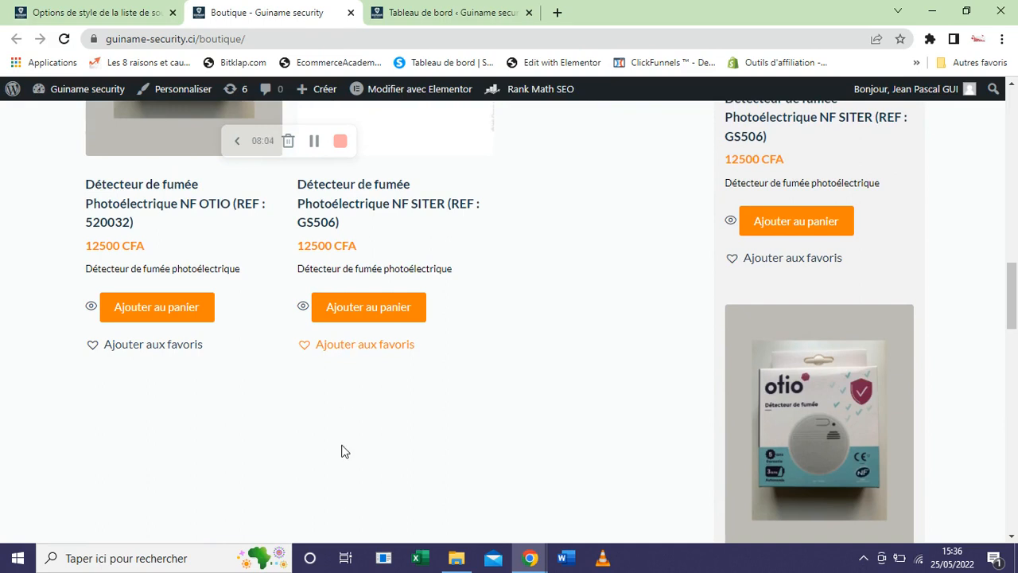
click(307, 352)
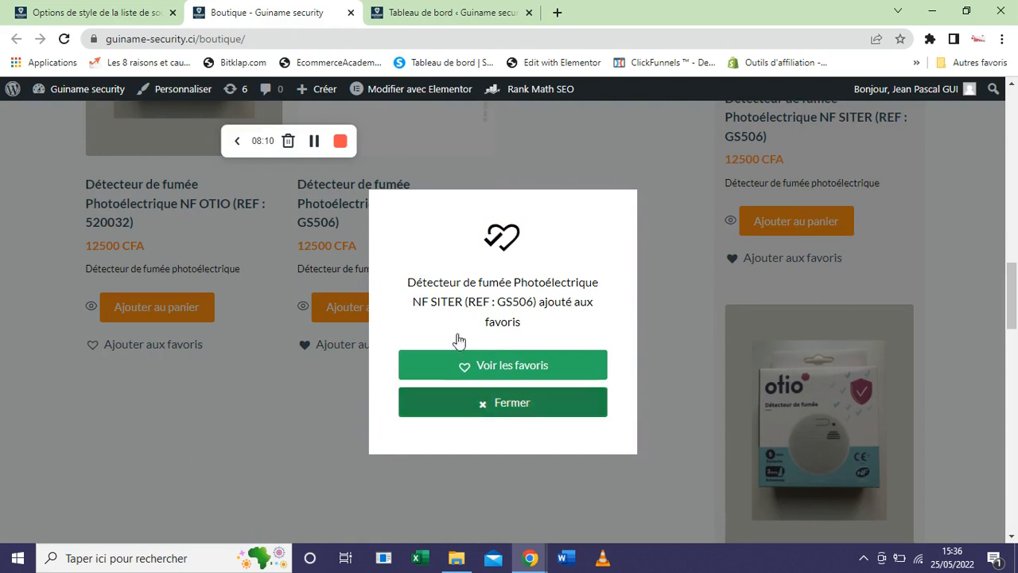
click(493, 366)
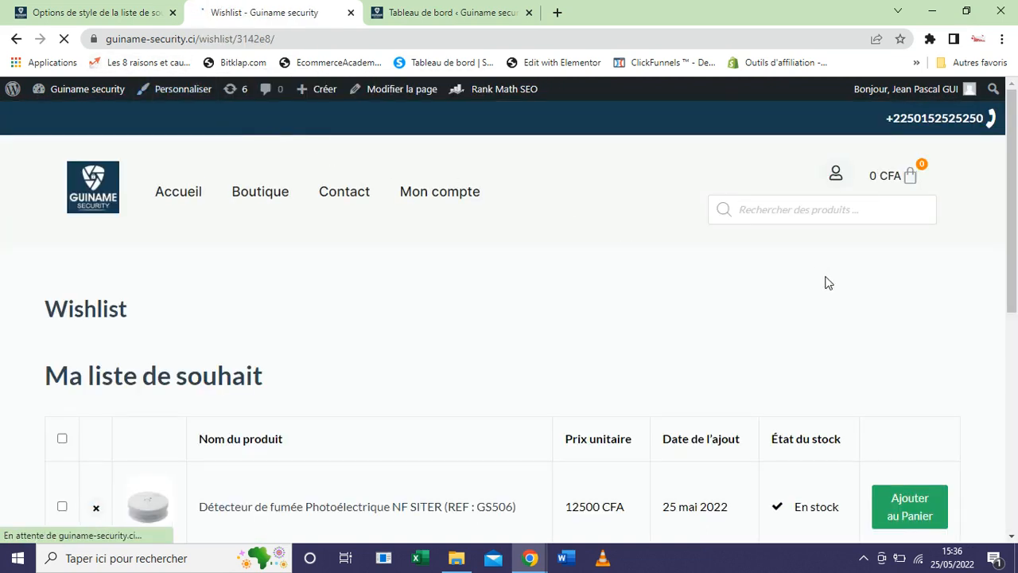
Examine the wishlist page's headings, product table, cart buttons and sharing icons.
drag(1017, 229, 1016, 291)
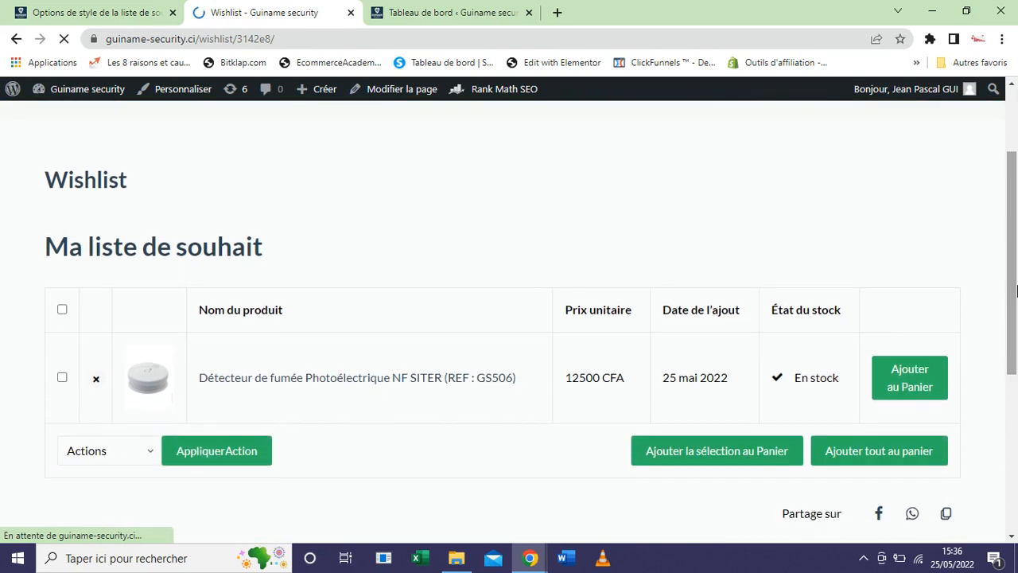
drag(43, 179, 161, 200)
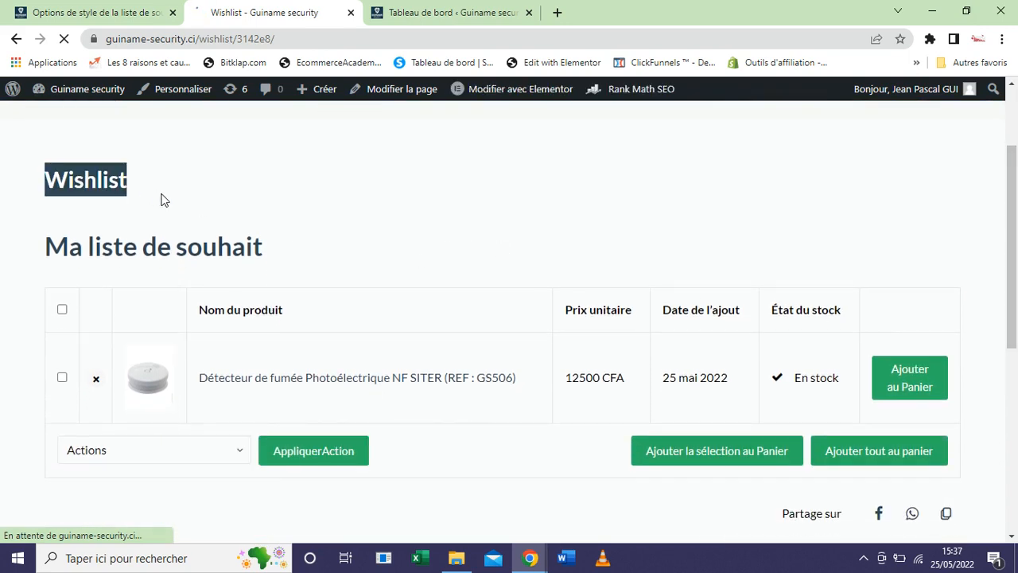
click(266, 217)
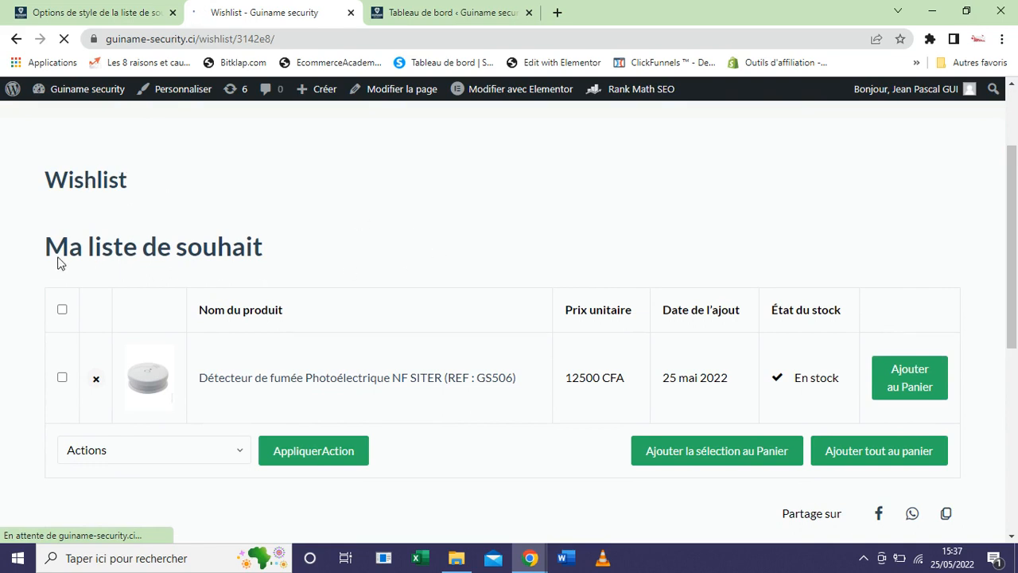
shift+click(311, 324)
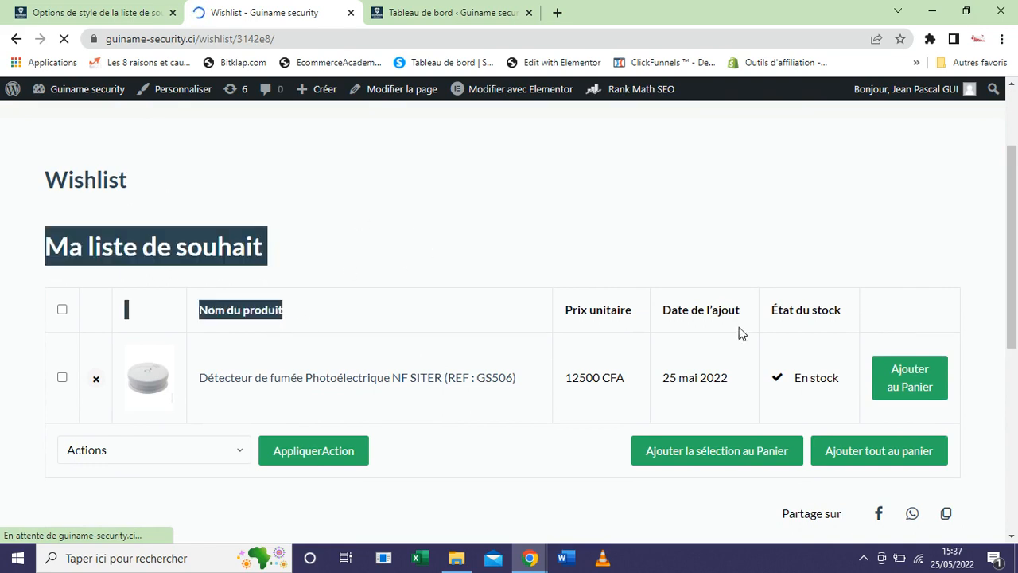
scroll(836, 321, down, 1)
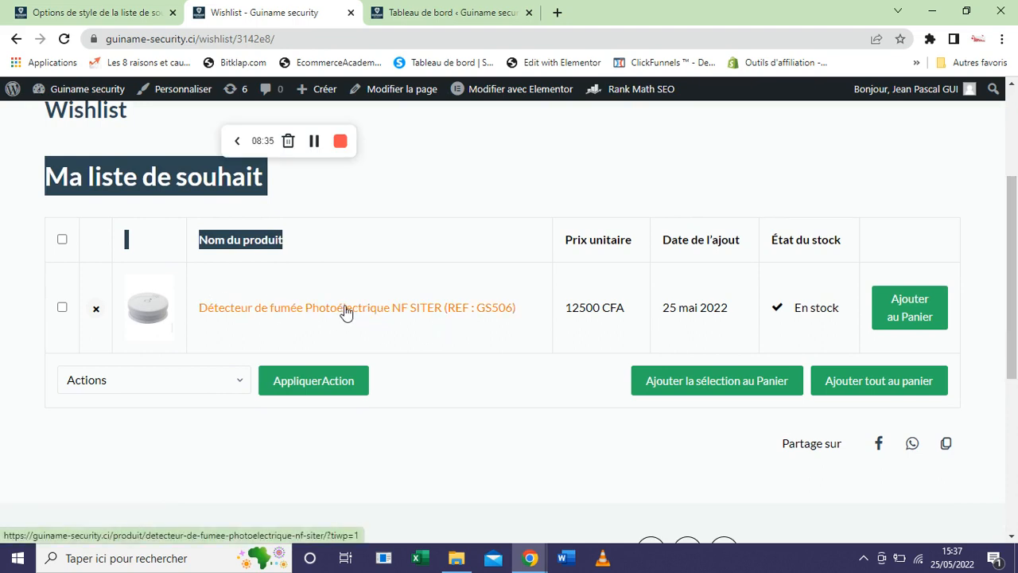
click(579, 206)
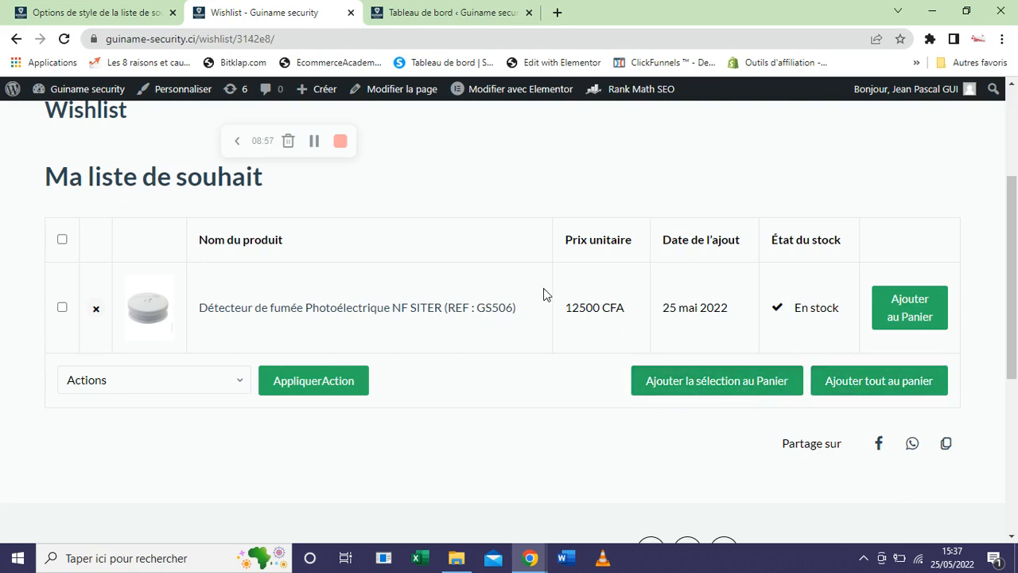
scroll(842, 302, down, 2)
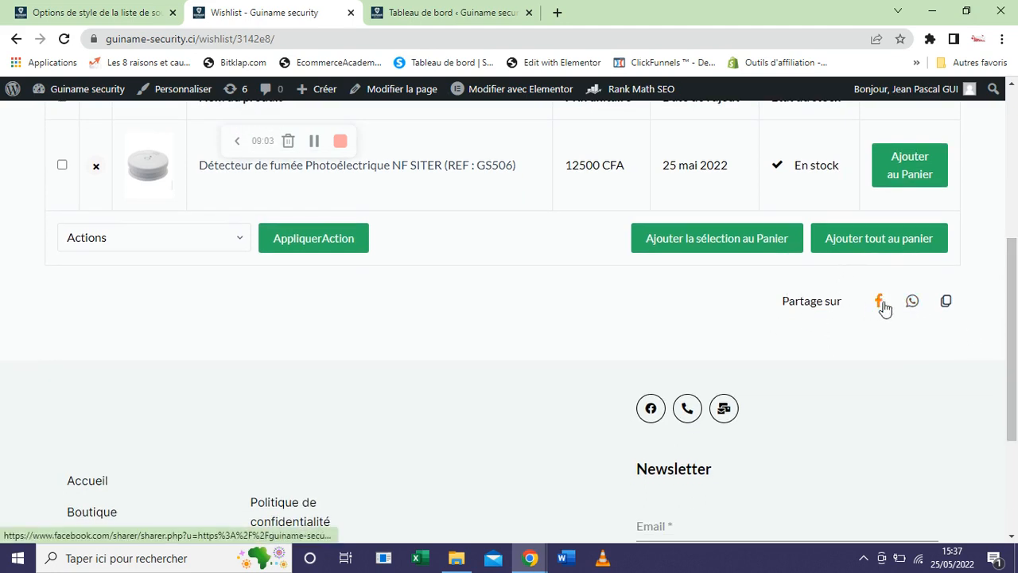
Copy the wishlist link from its sharing options and paste it into the browser's address bar.
click(947, 304)
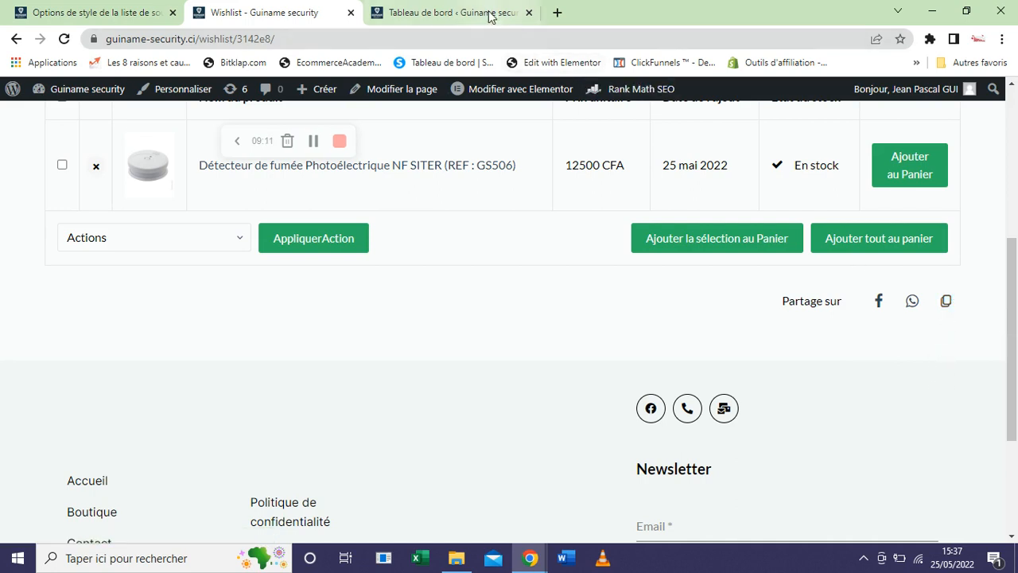
click(492, 36)
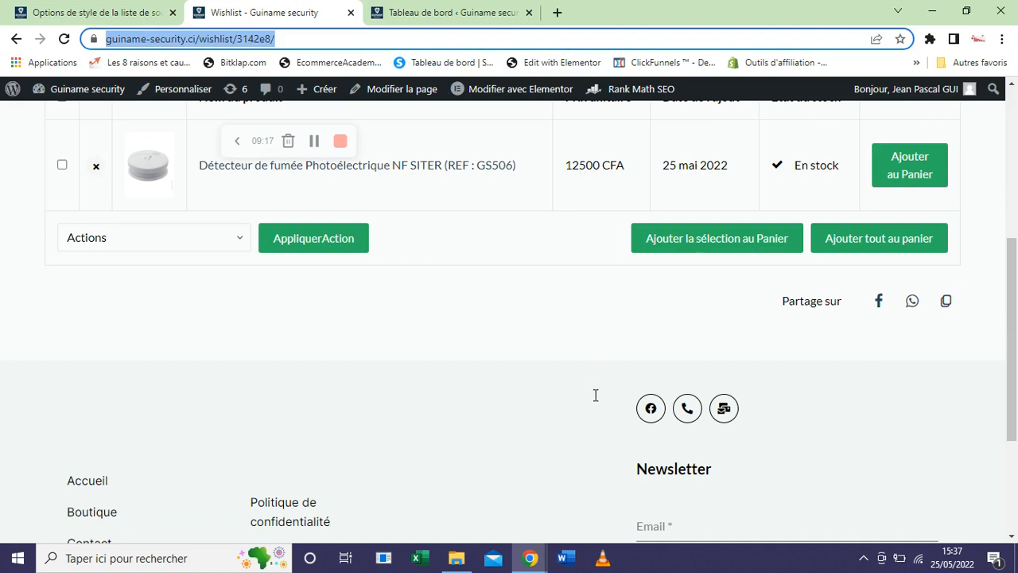
key(ctrl+v)
click(613, 347)
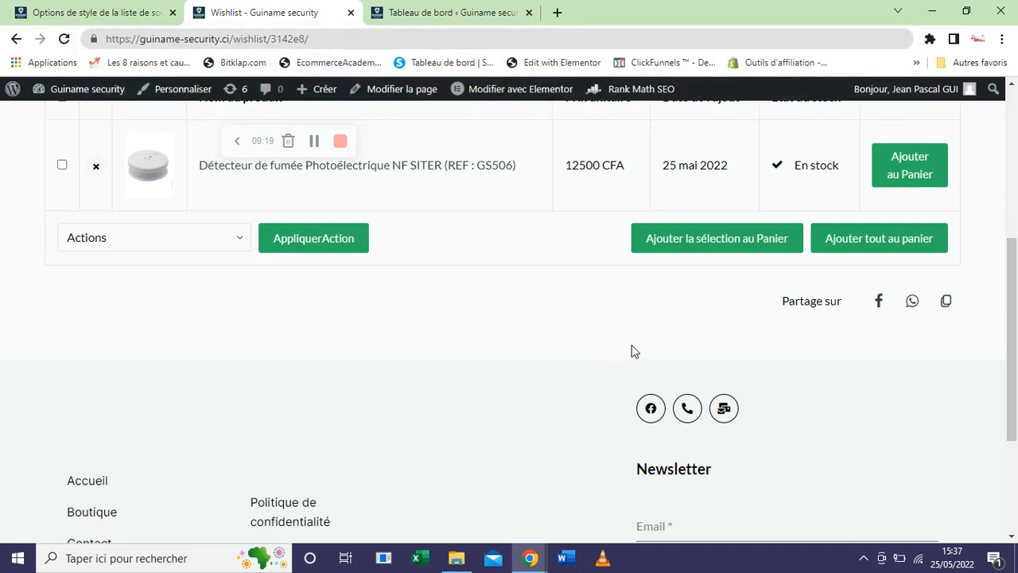
Open the shop's "Mon compte" page from the wishlist page.
drag(1016, 355, 1016, 193)
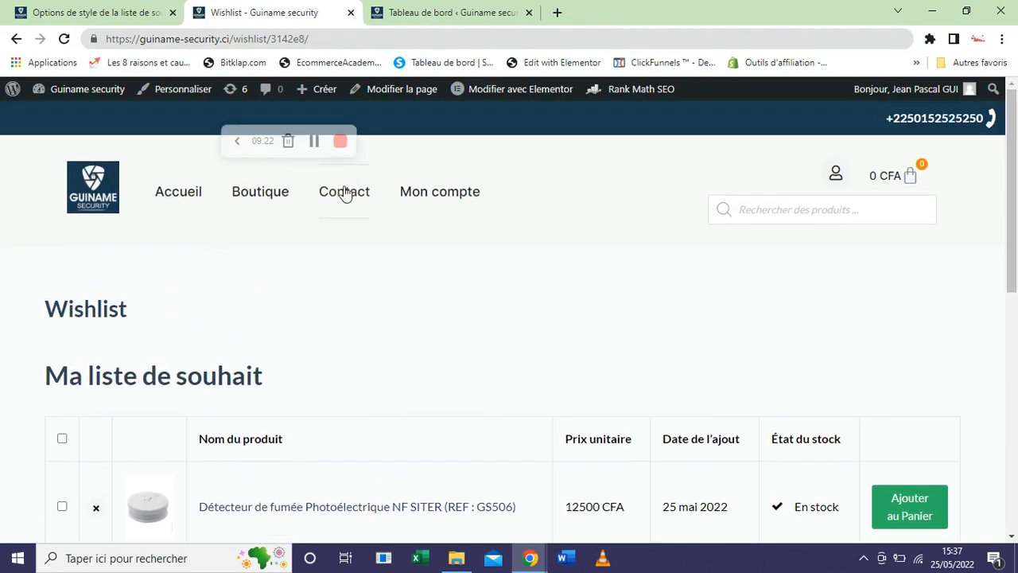
click(317, 147)
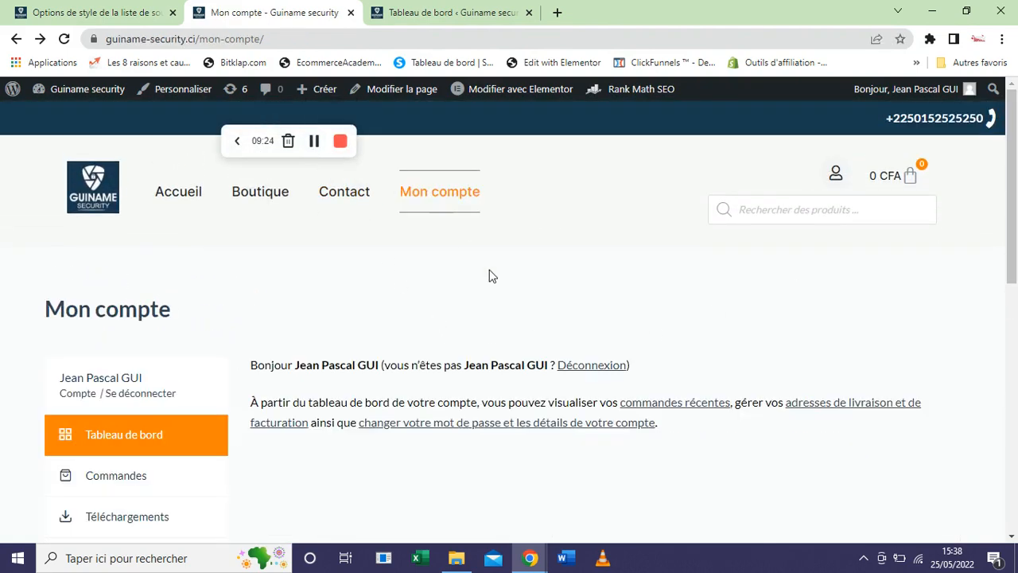
Open the customer's Wishlist page from the account navigation on the "Mon compte" page.
drag(1016, 225, 1016, 201)
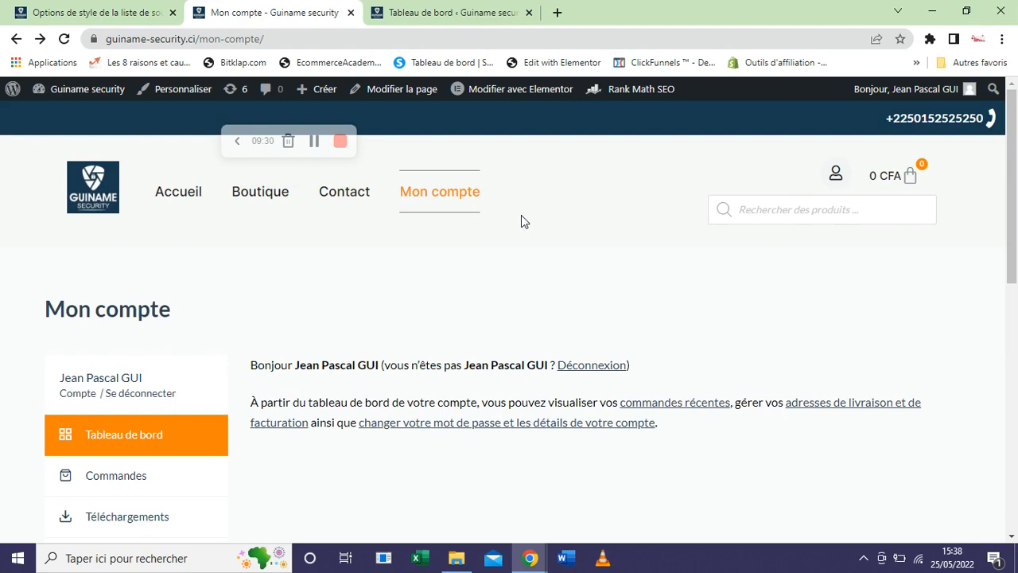
drag(1015, 232, 1016, 306)
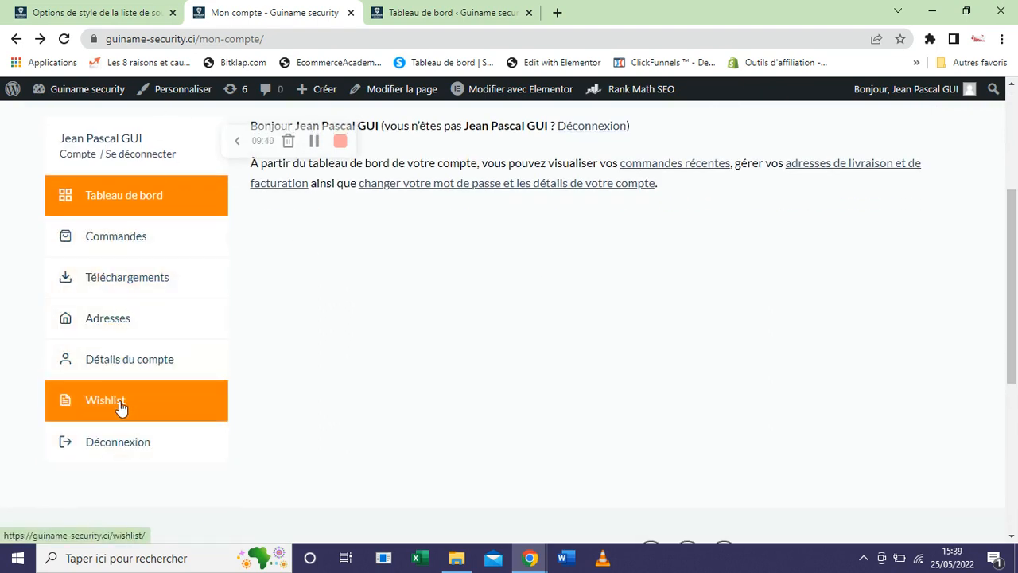
click(164, 408)
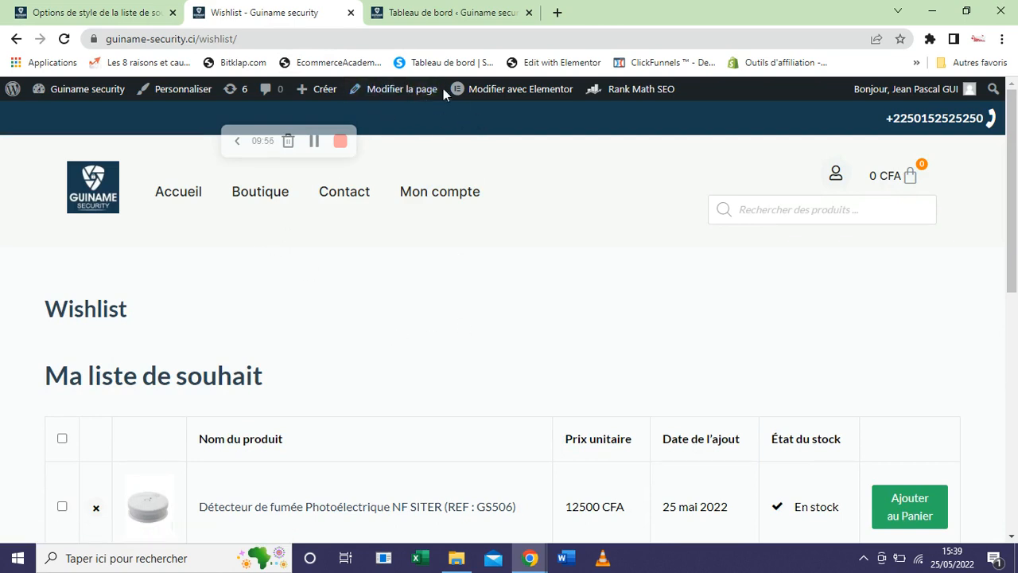
click(406, 89)
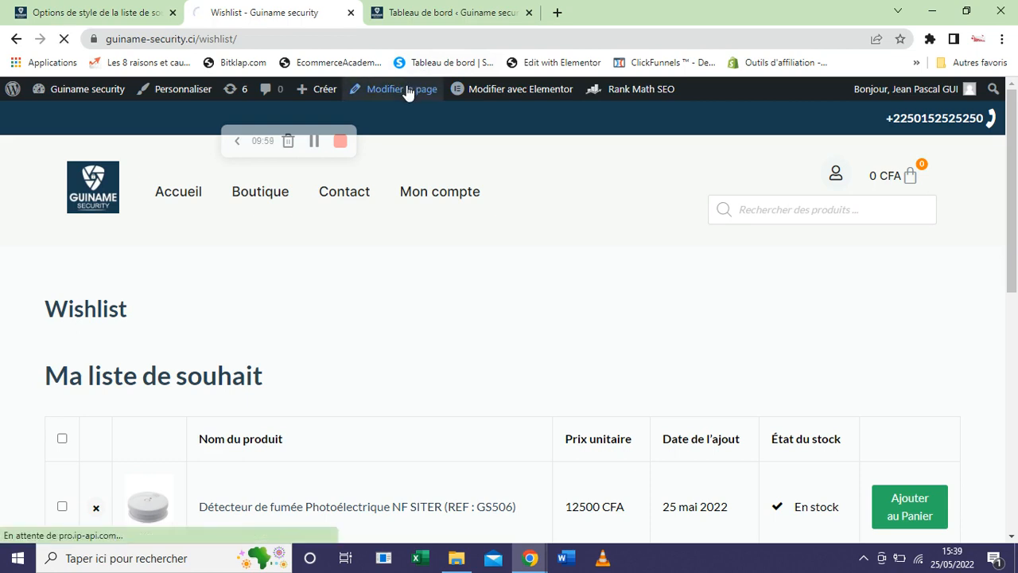
click(68, 43)
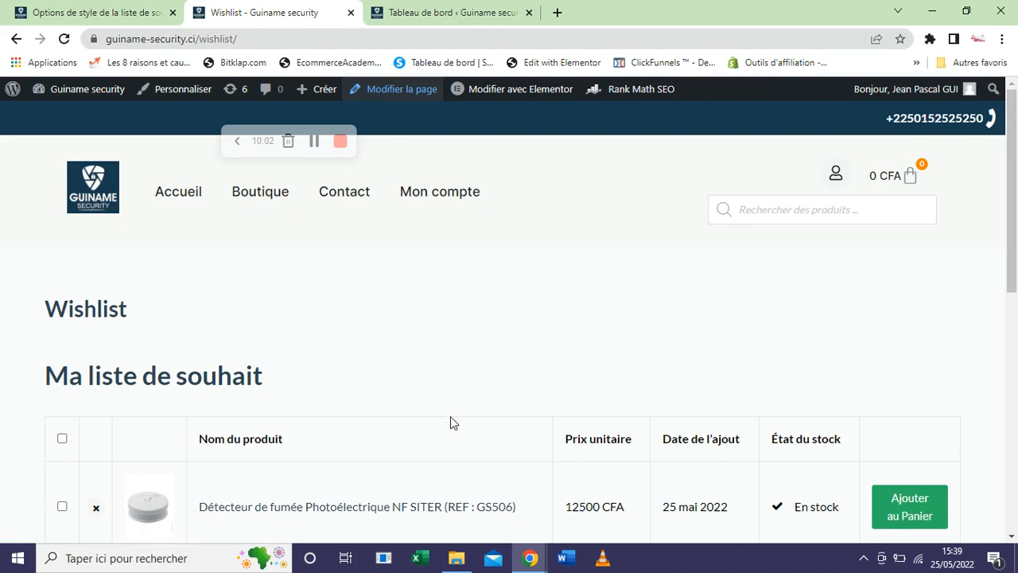
drag(1015, 199, 1016, 225)
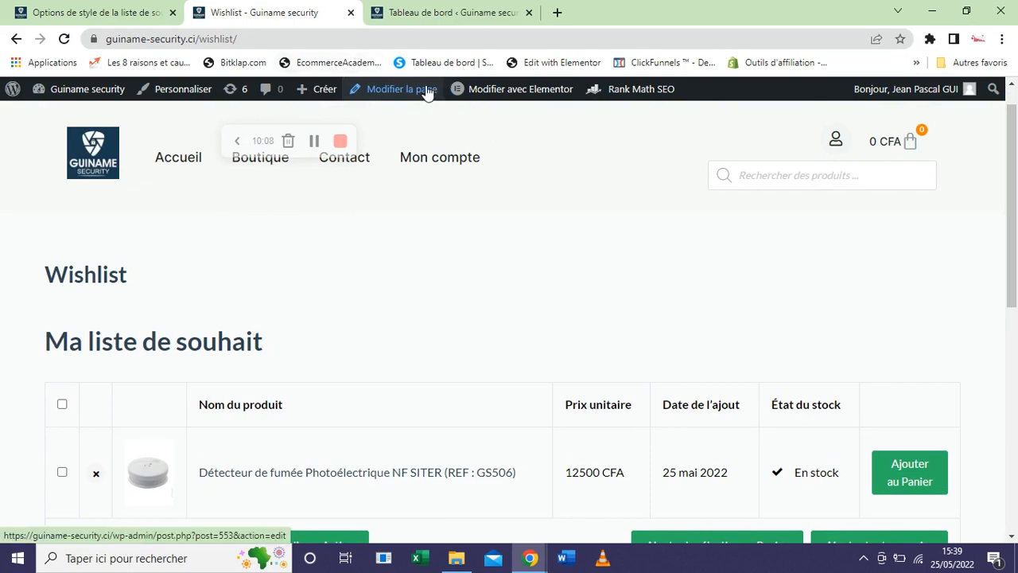
drag(1017, 195, 1017, 129)
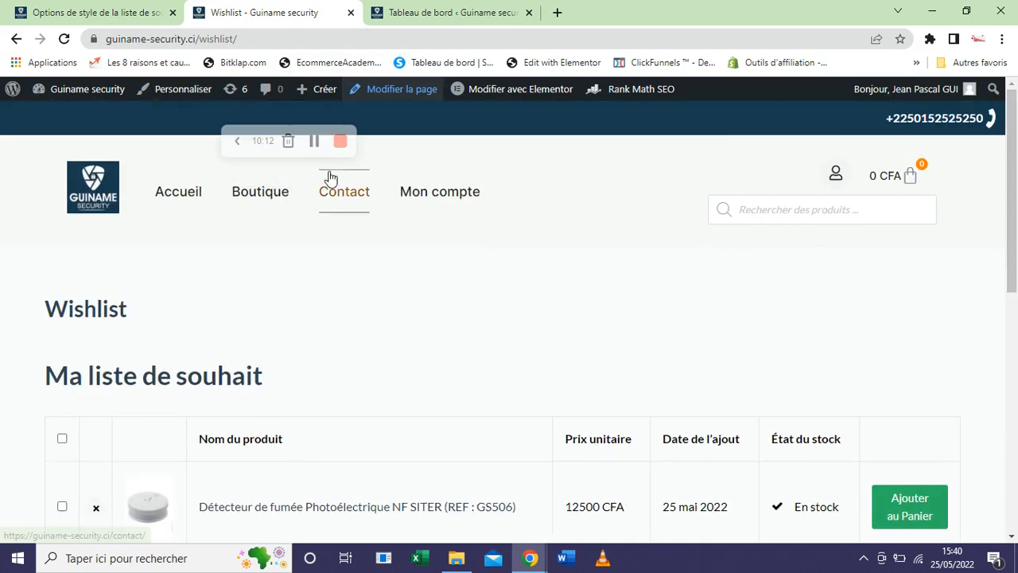